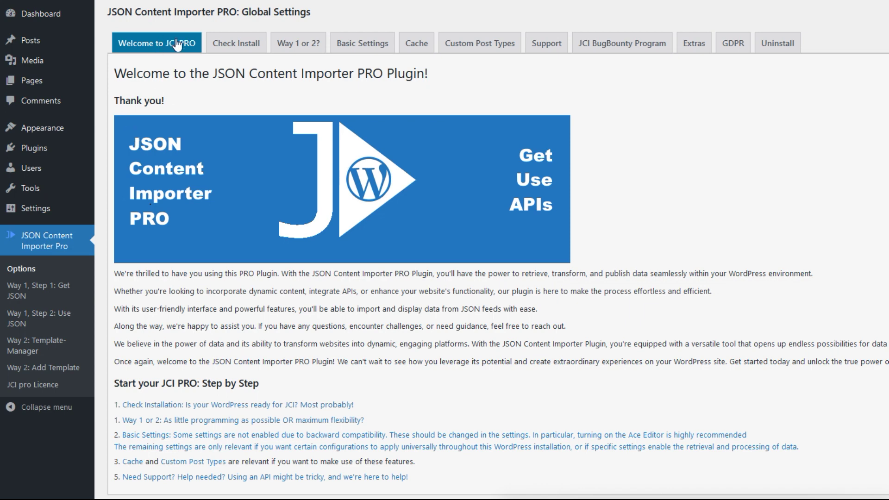
Step: Run the Check Install test, confirming PHP 8.2.3, allow_url_fopen, Curl and Twig parser are OK
left_click(232, 46)
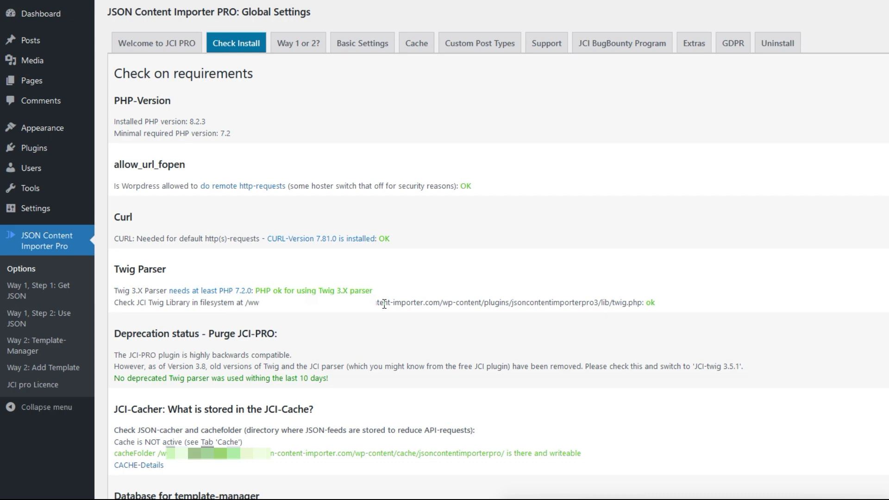
Step: Read the 'Way 1 or 2?' overview, then view Basic Settings with Ace-Editor and CURL options
left_click(292, 47)
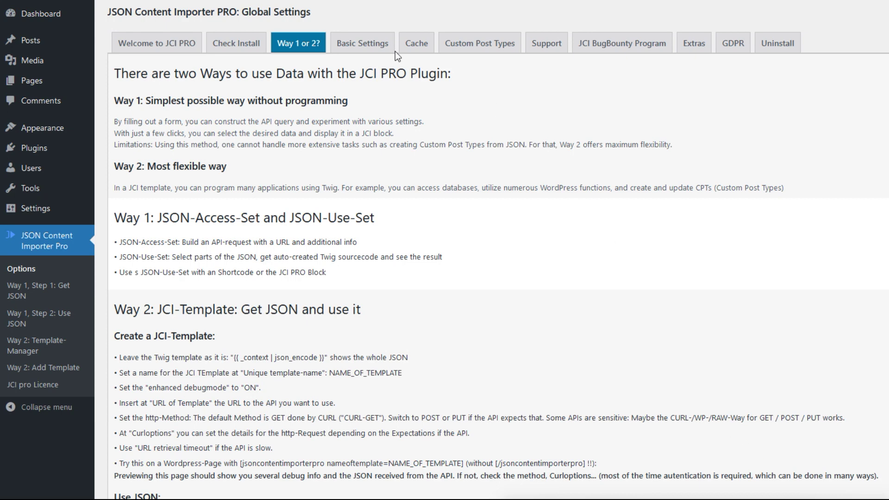
left_click(379, 47)
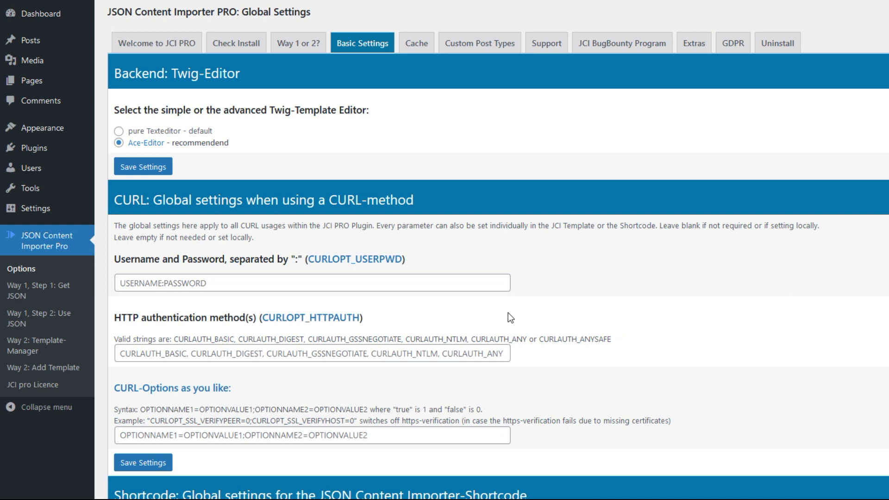
scroll(508, 313, "down", 6)
scroll(331, 422, "down", 5)
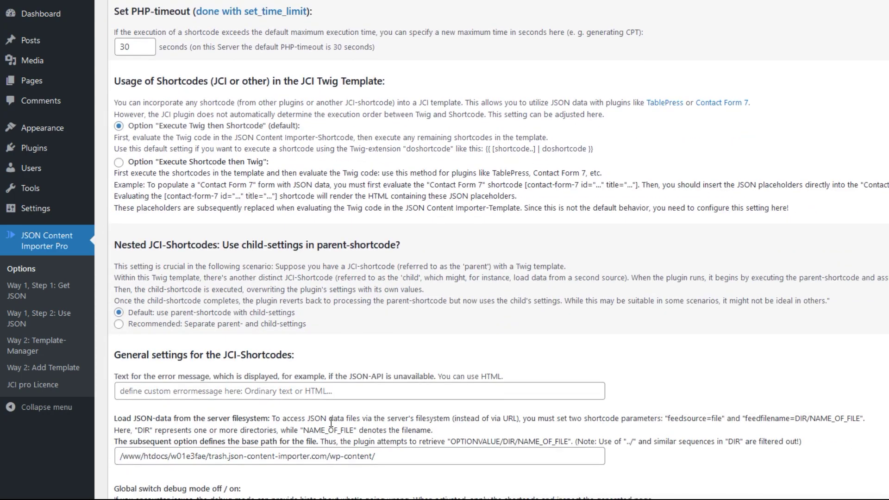
scroll(331, 422, "down", 5)
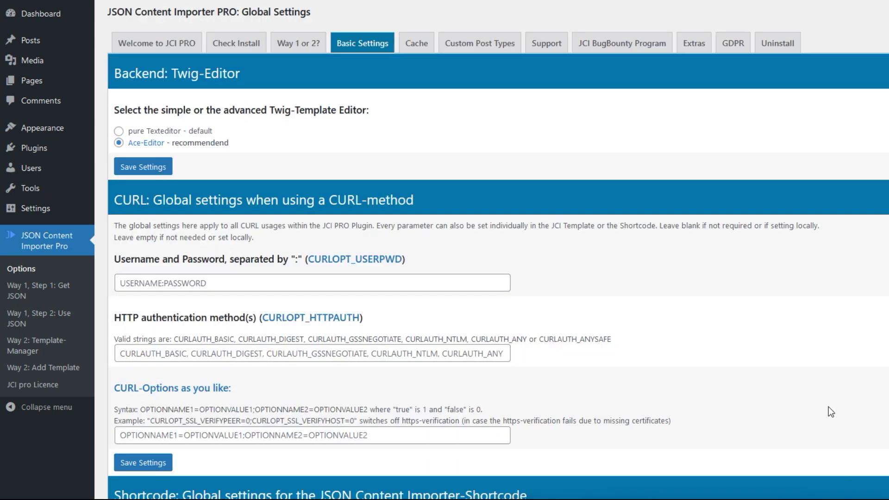
Step: Review the Cache, Custom Post Types and Support pages, ending on the JCI BugBounty Program
left_click(426, 50)
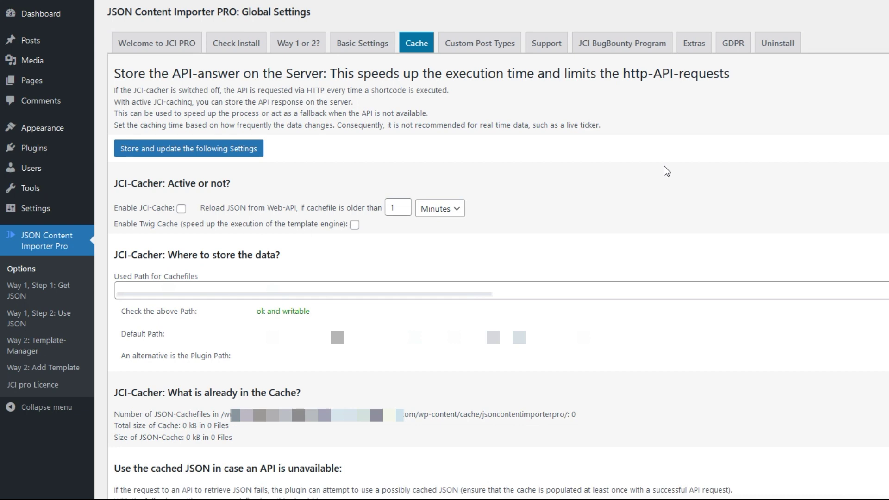
left_click(498, 49)
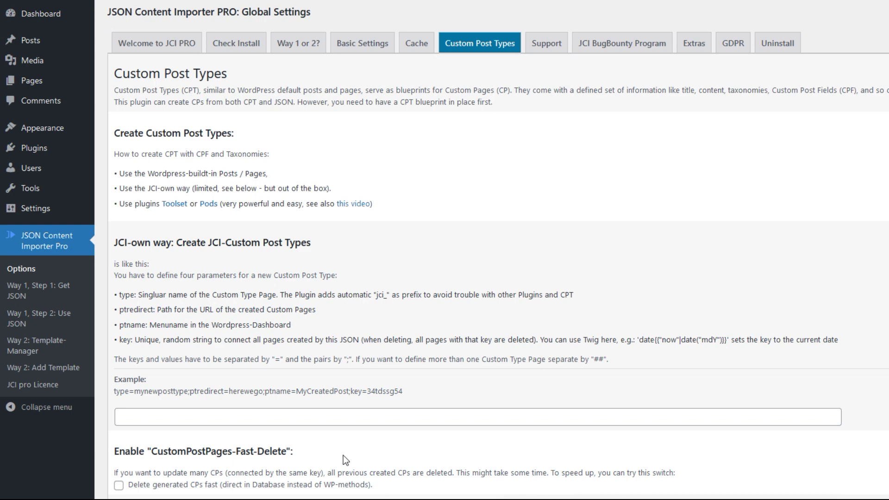
left_click(547, 46)
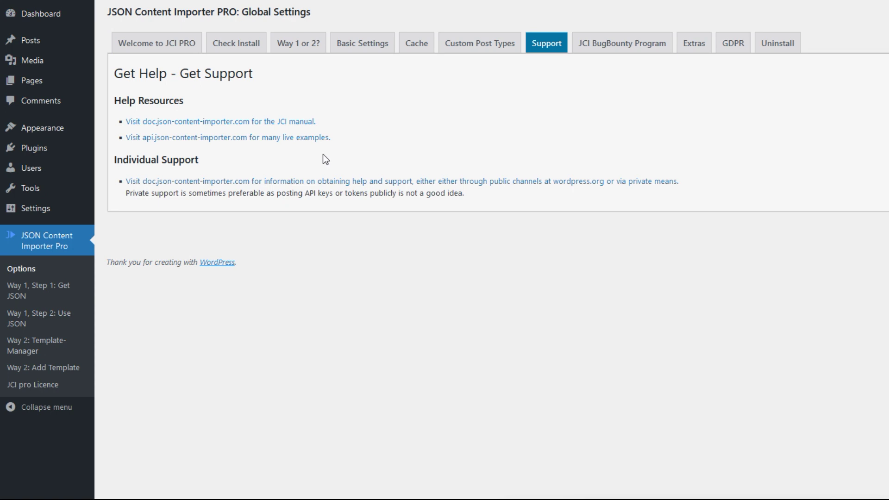
left_click(604, 52)
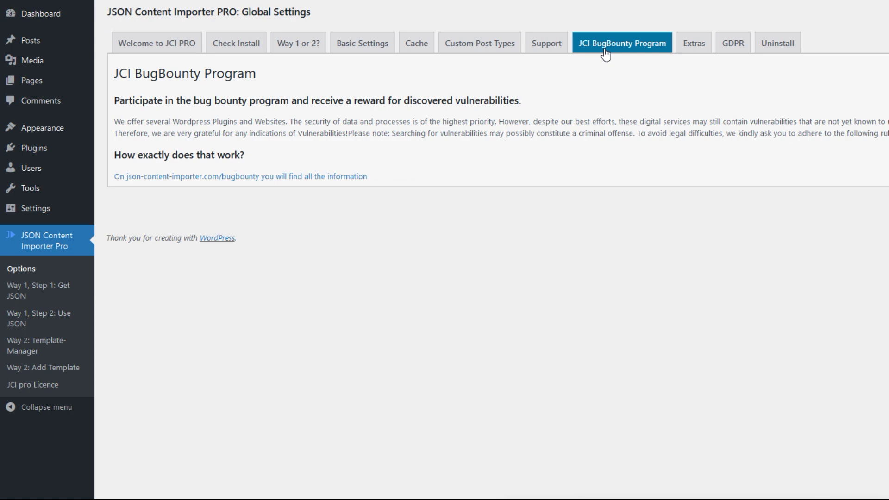
Step: View the Extras JS/CSS library settings, then the Uninstall page with delete-all left off
left_click(697, 46)
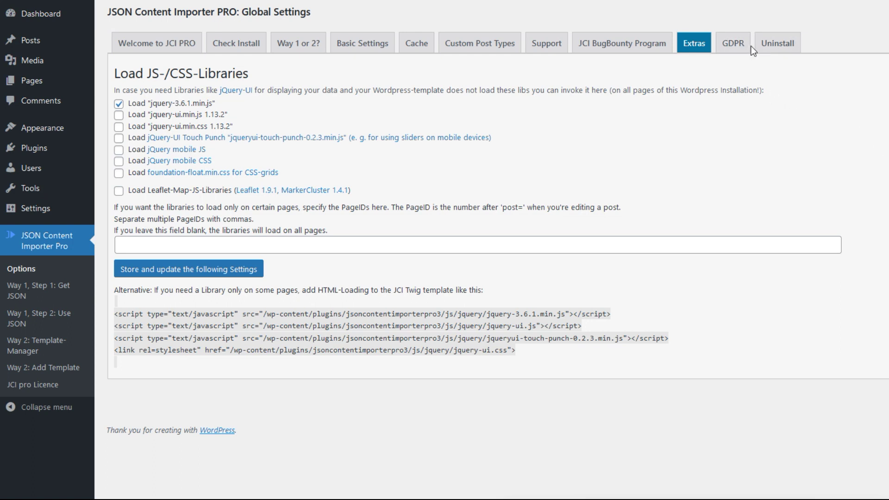
left_click(769, 46)
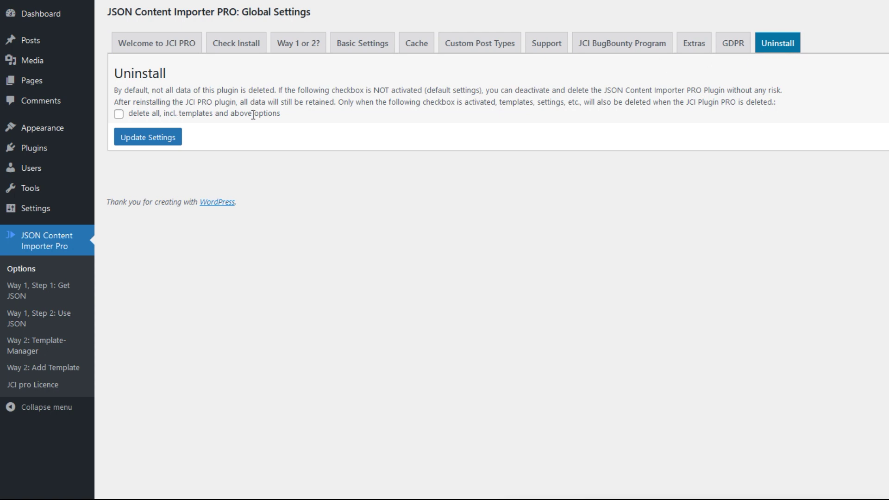
mouse_move(20, 41)
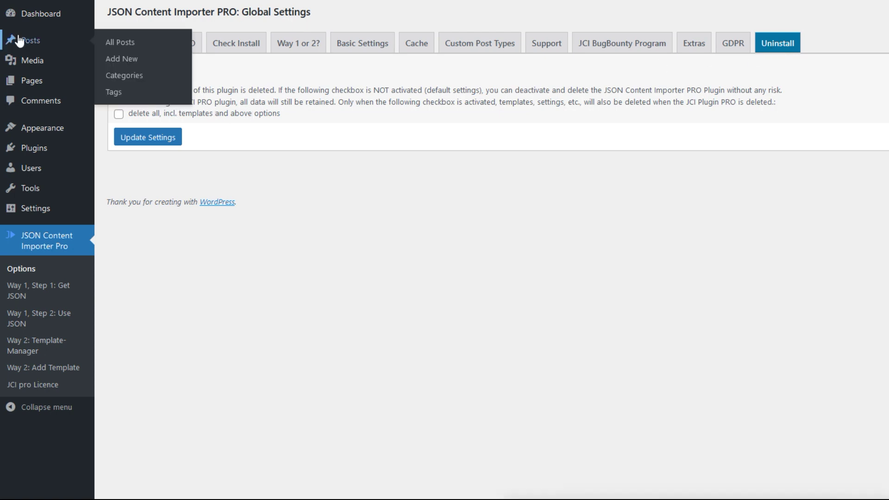
Step: Go to Way 1, Step 1: Get JSON and check the HTTP methods, keeping GET
left_click(15, 291)
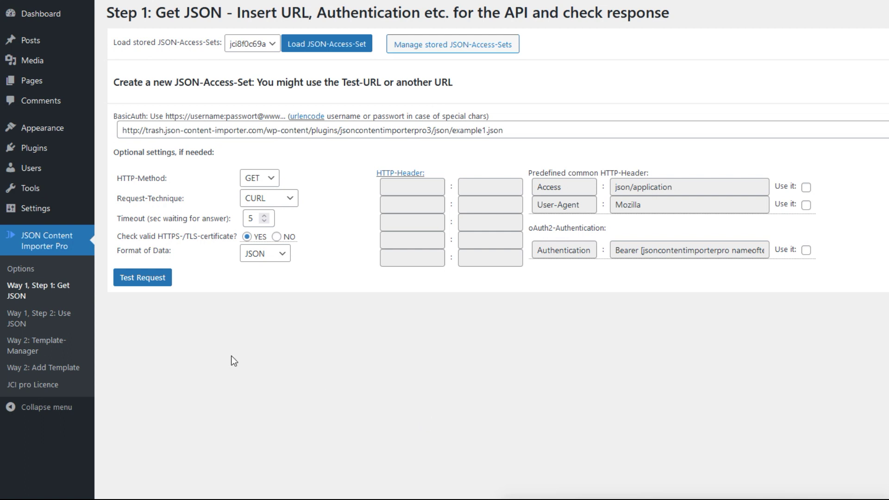
left_click(262, 181)
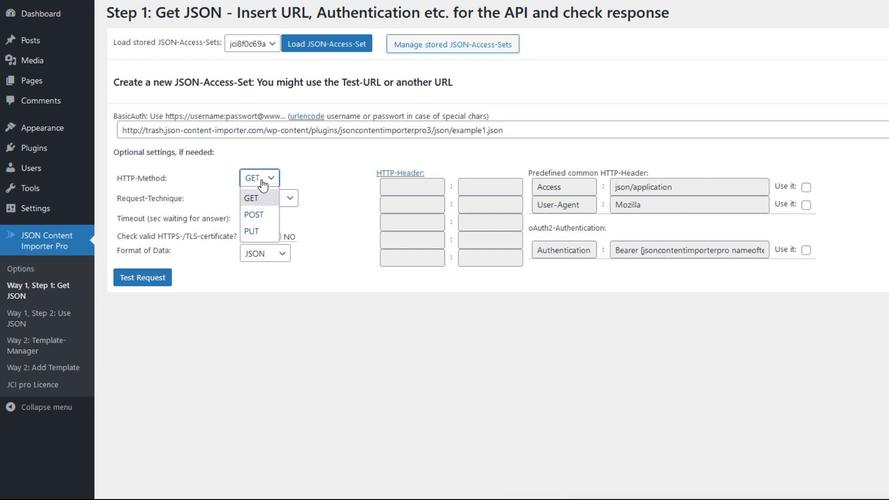
left_click(320, 174)
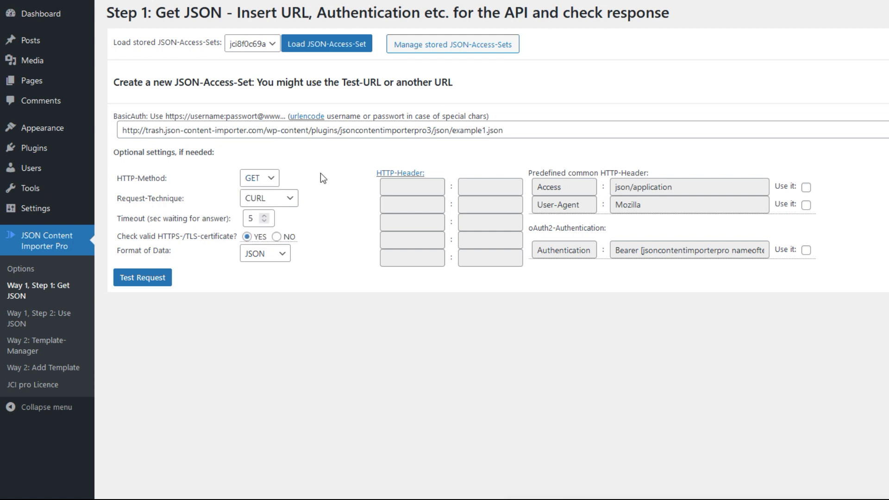
Step: Try the XML and CSV/TXT data formats, then return the format to JSON
left_click(256, 259)
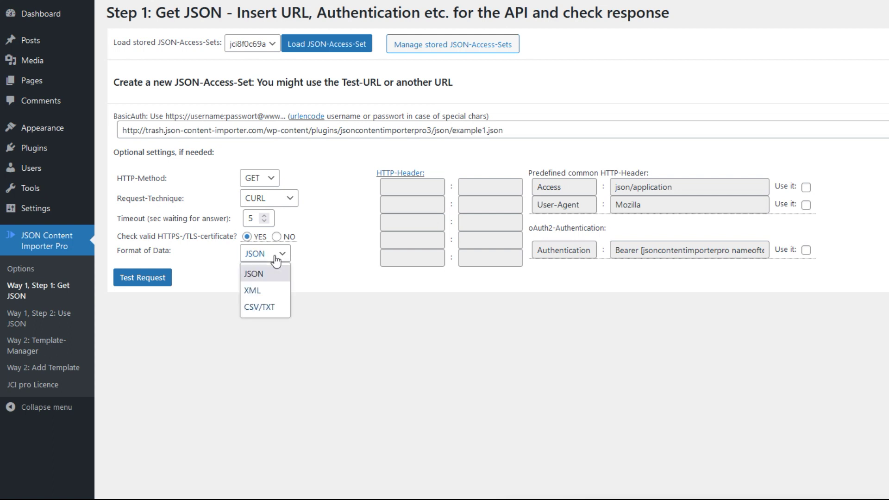
left_click(265, 290)
left_click(266, 255)
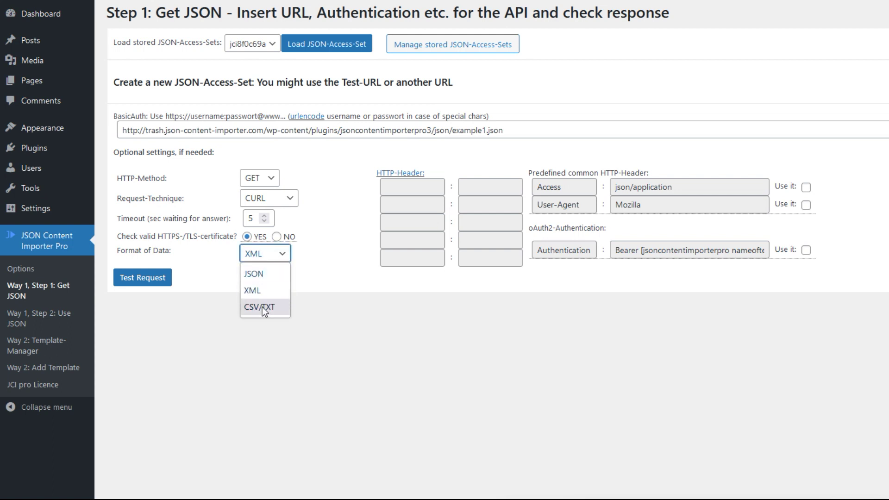
left_click(263, 308)
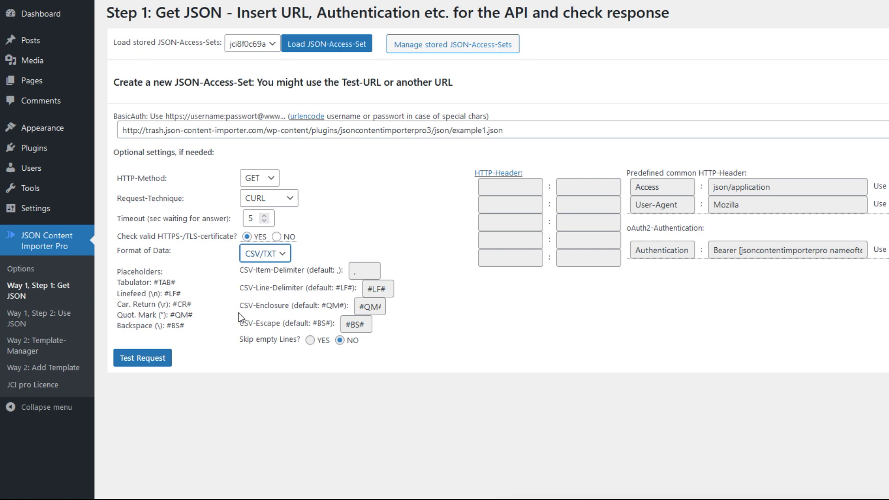
left_click(265, 254)
left_click(257, 272)
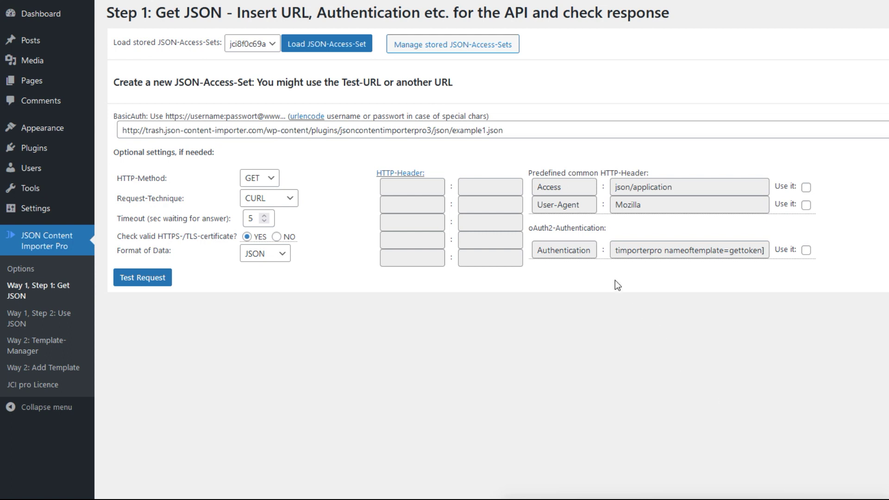
Step: Inspect the oAuth2 Authentication header value from its start, leaving it unchanged
left_click(639, 251)
key("Home")
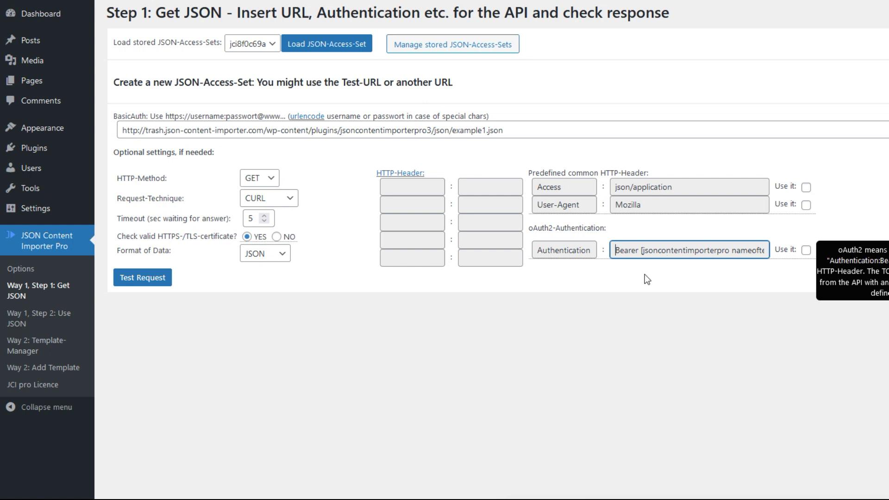
left_click(692, 489)
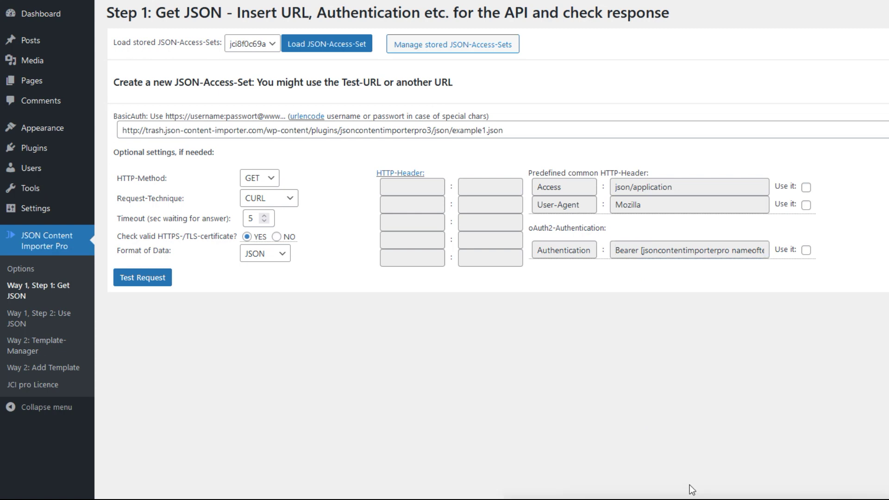
Step: Test example1.json for HTTP 200, expand level1 and level2, and toggle the raw JSON text
left_click(155, 282)
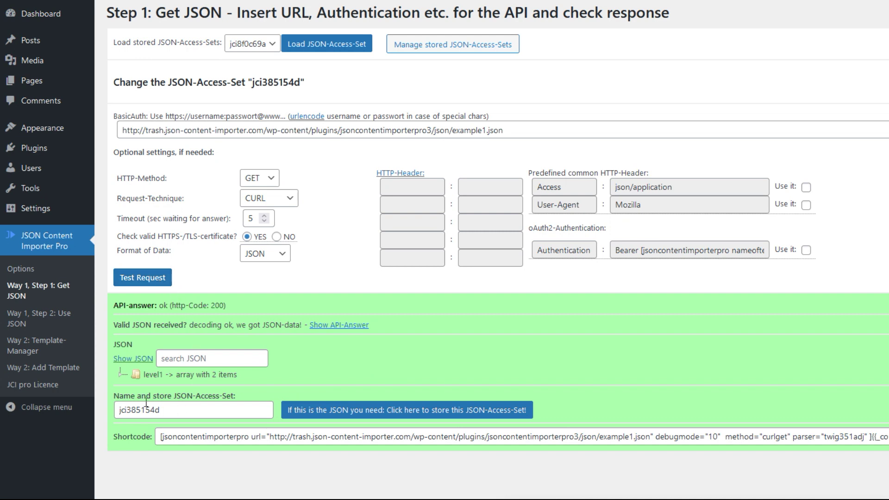
left_click(123, 375)
left_click(134, 403)
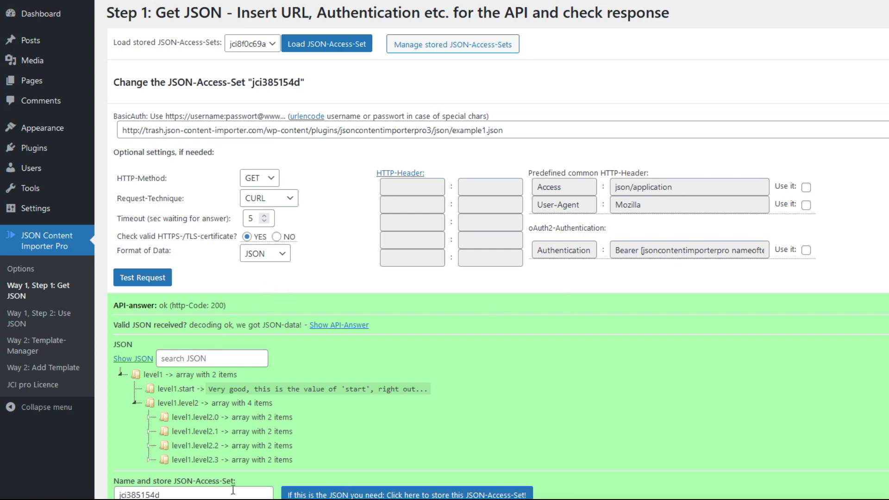
left_click(136, 363)
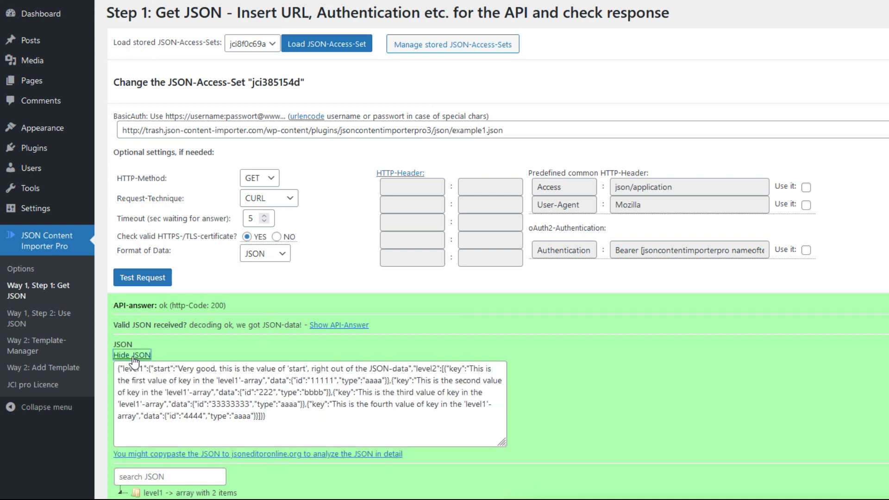
left_click(134, 361)
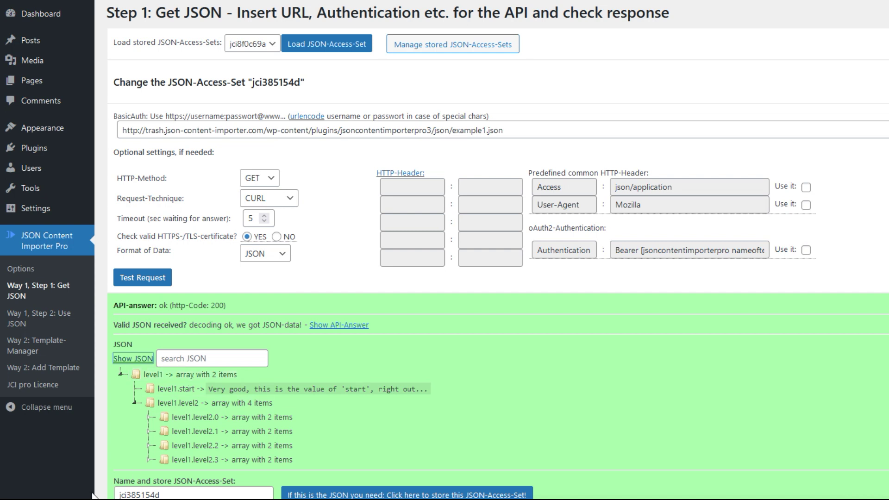
Step: Rename the JSON-Access-Set to 'example1' and store it
left_click_drag(170, 495, 71, 490)
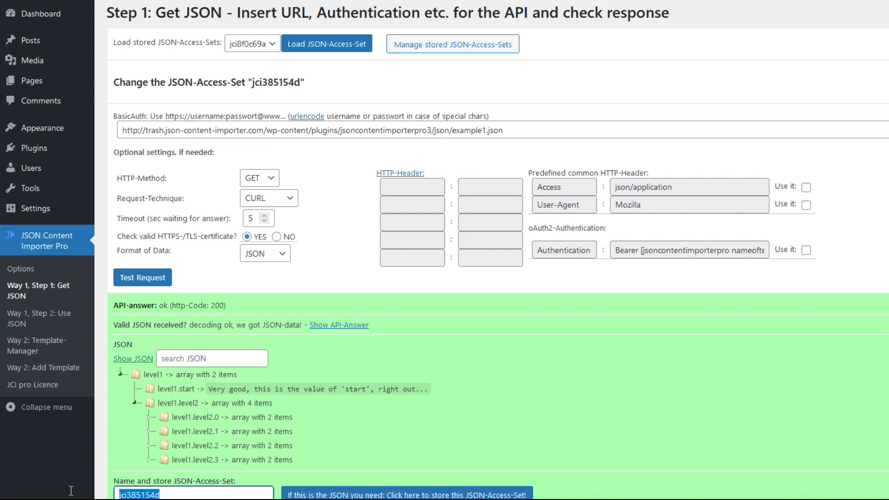
type("example1")
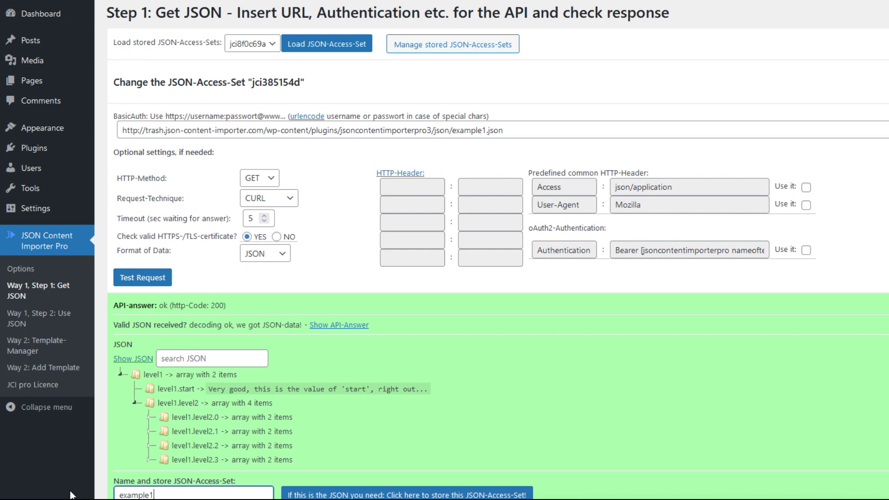
left_click(407, 495)
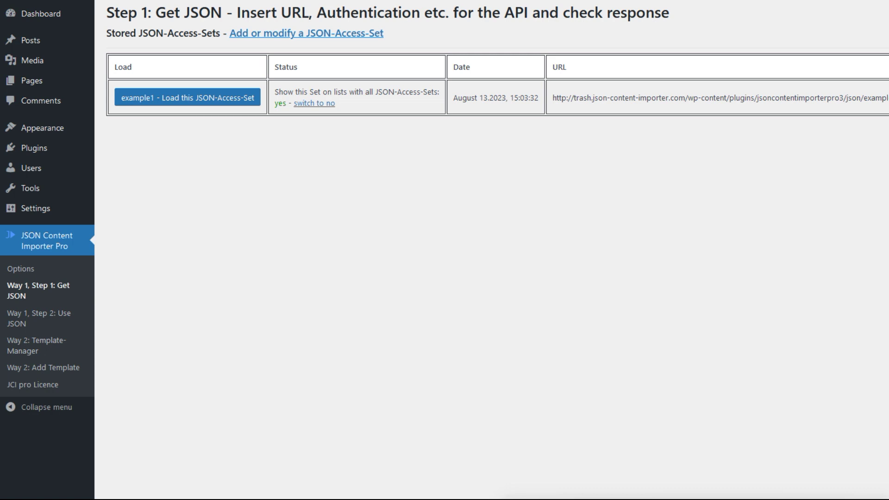
Step: On Way 1, Step 2: Use JSON, select the stored example1 set and expand level1
left_click(28, 318)
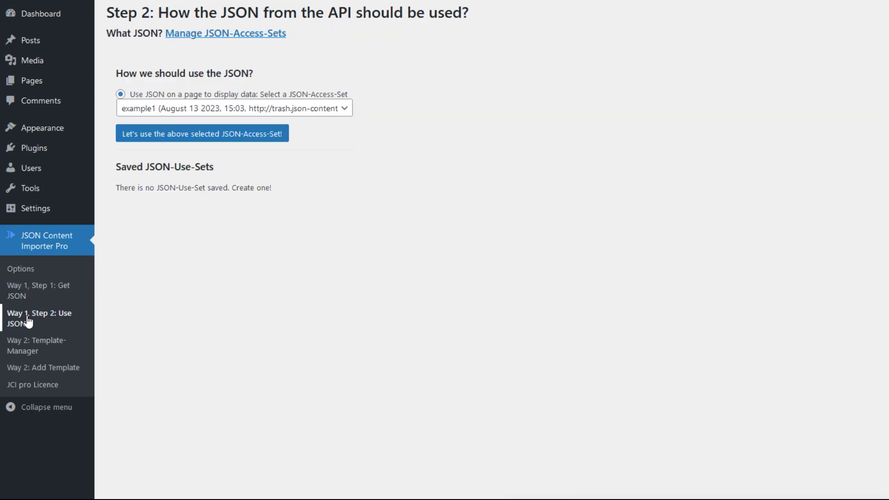
left_click(150, 110)
left_click(150, 111)
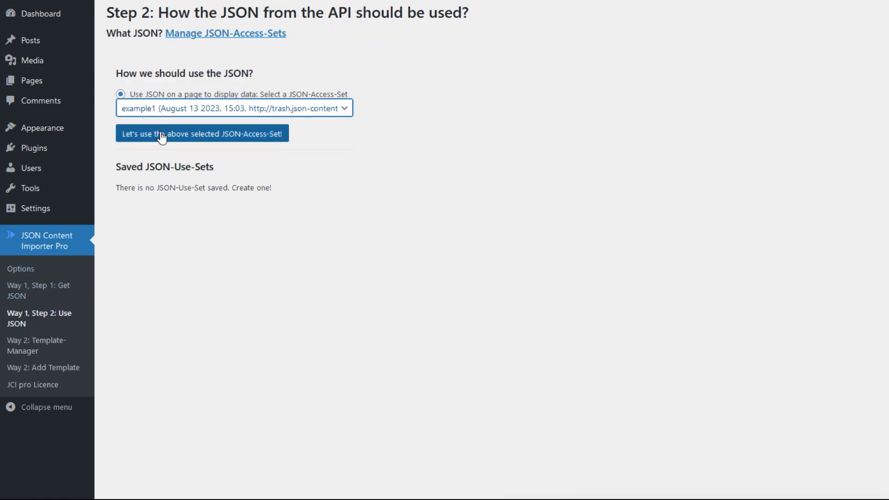
left_click(158, 134)
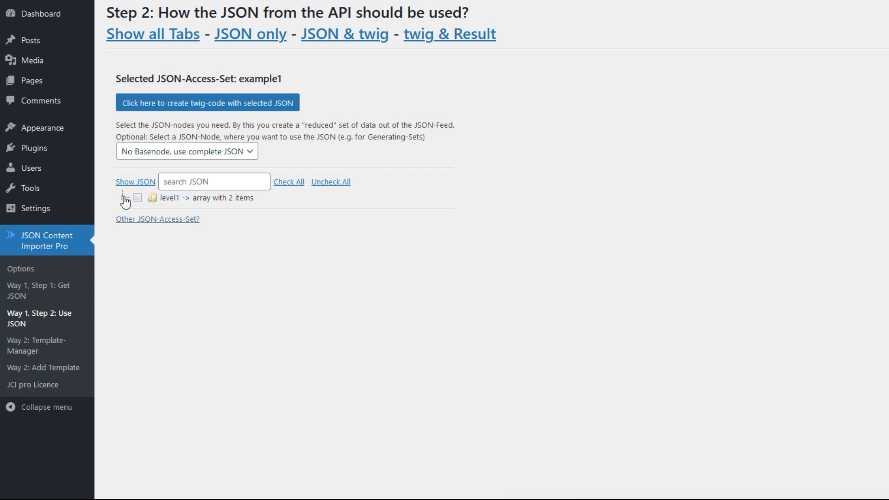
left_click(123, 198)
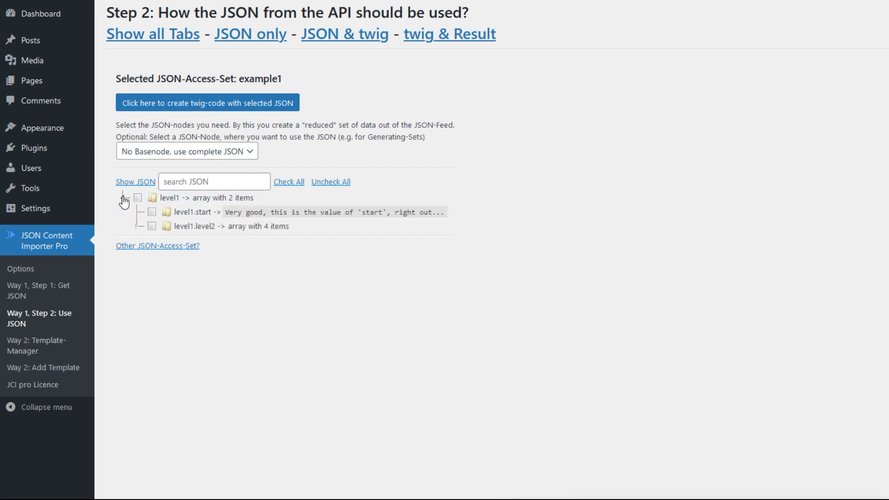
Step: Check level1.start and level1.level2.3, then generate Twig code looping over key, id and type
left_click(152, 212)
left_click(137, 226)
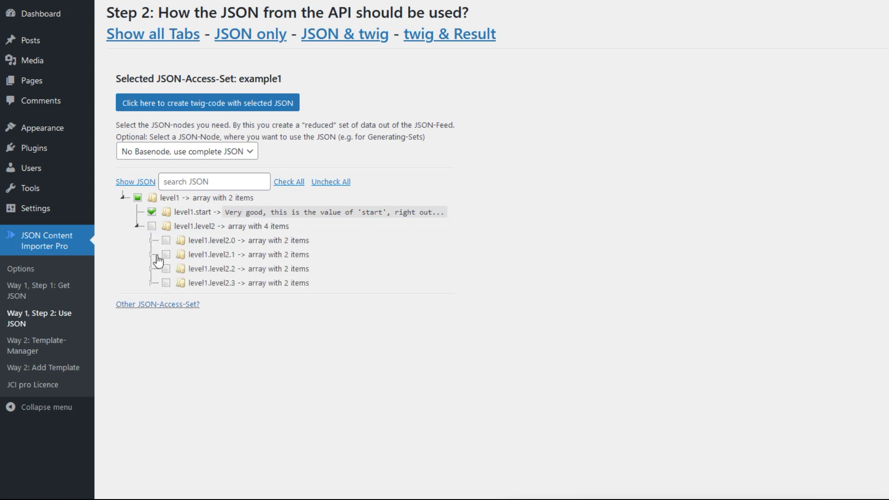
left_click(166, 284)
left_click(172, 108)
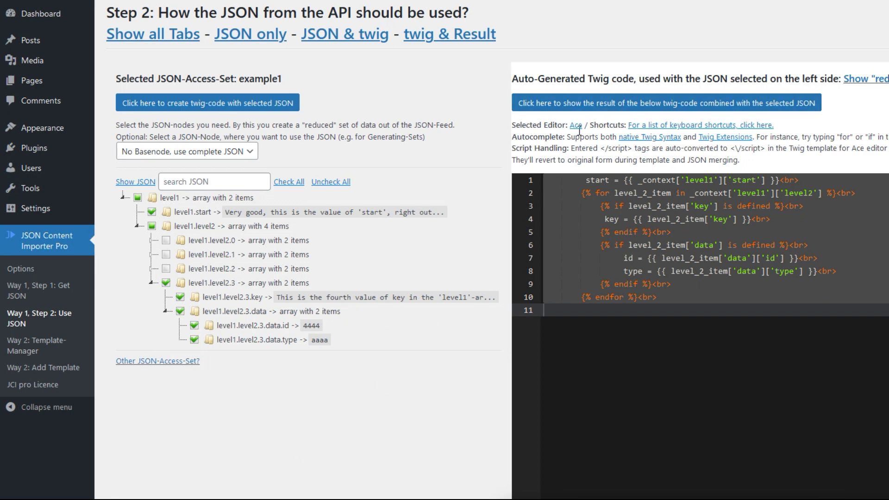
Step: Preview the Twig template's result, showing id 4444 and type aaaa
left_click(570, 108)
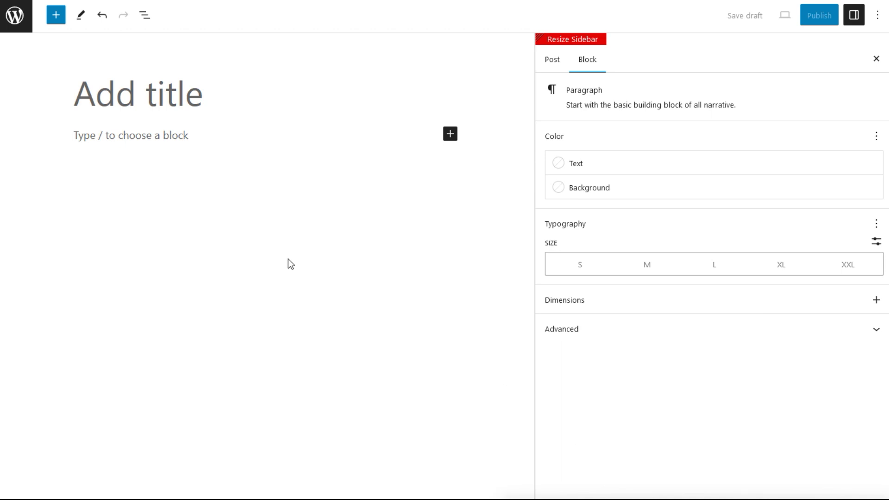
Step: Insert a JSON-Use-Set block using use-example1, rendering start, key, id 4444 and type aaaa
left_click(450, 135)
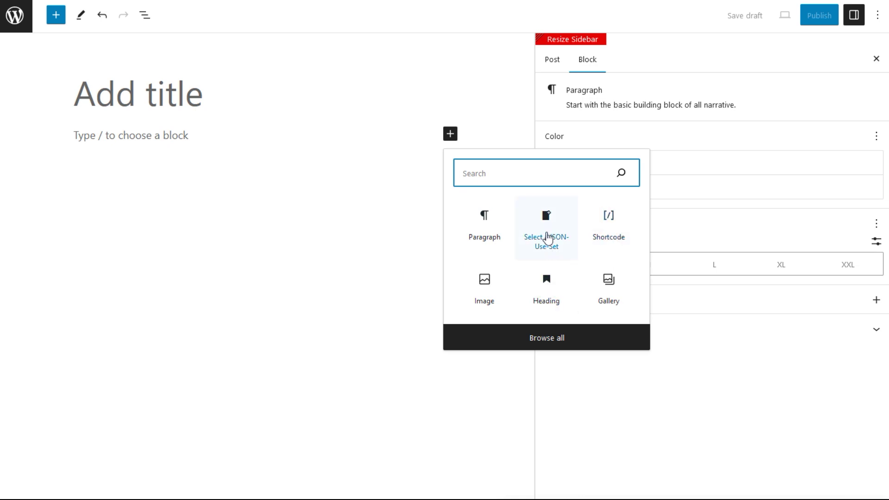
left_click(547, 237)
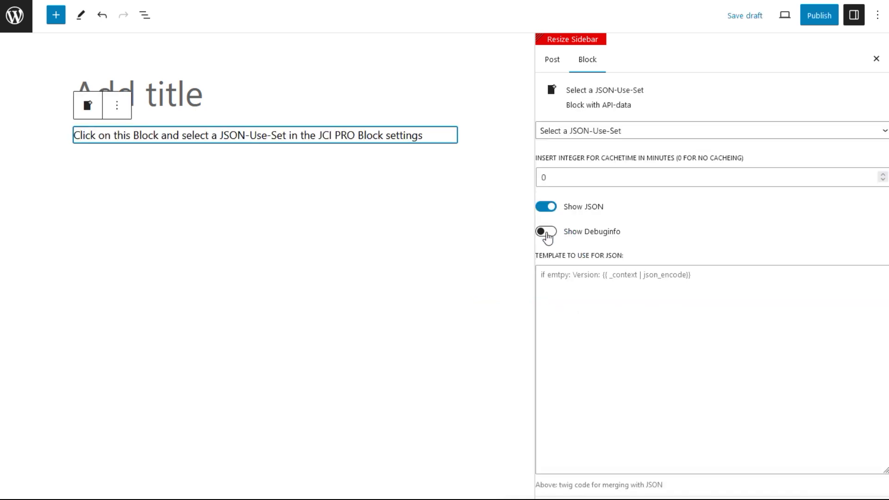
left_click(575, 131)
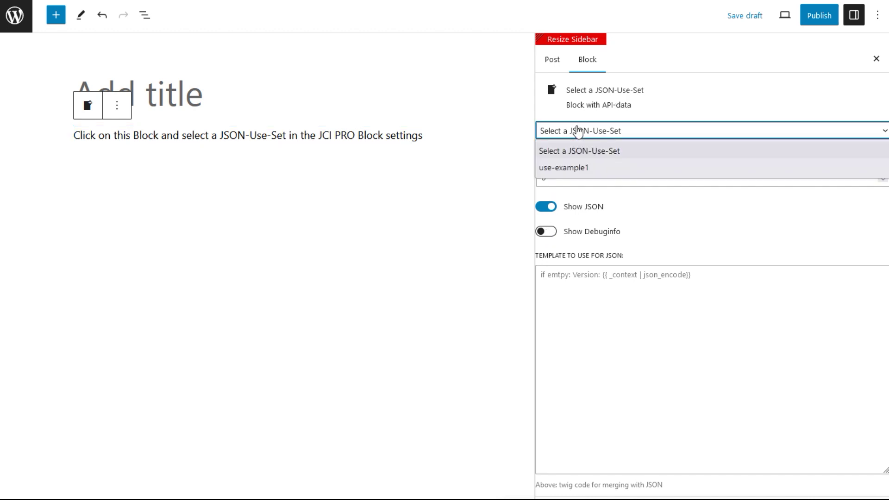
left_click(561, 167)
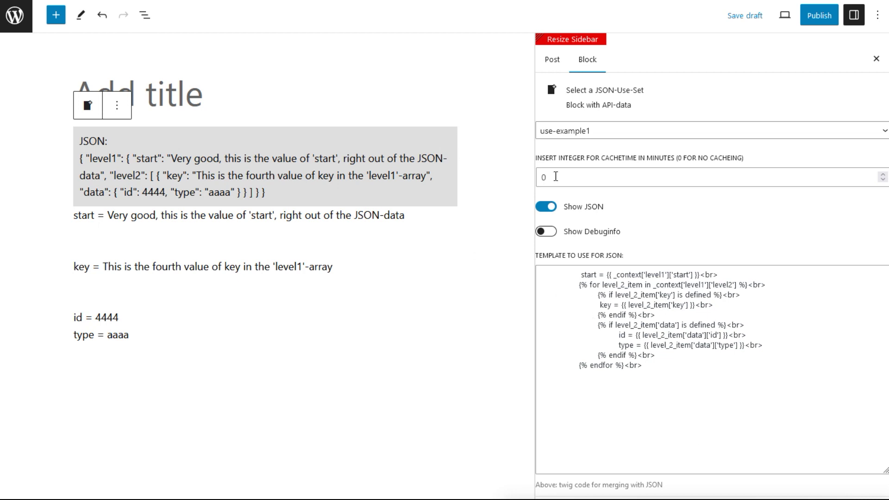
left_click(556, 176)
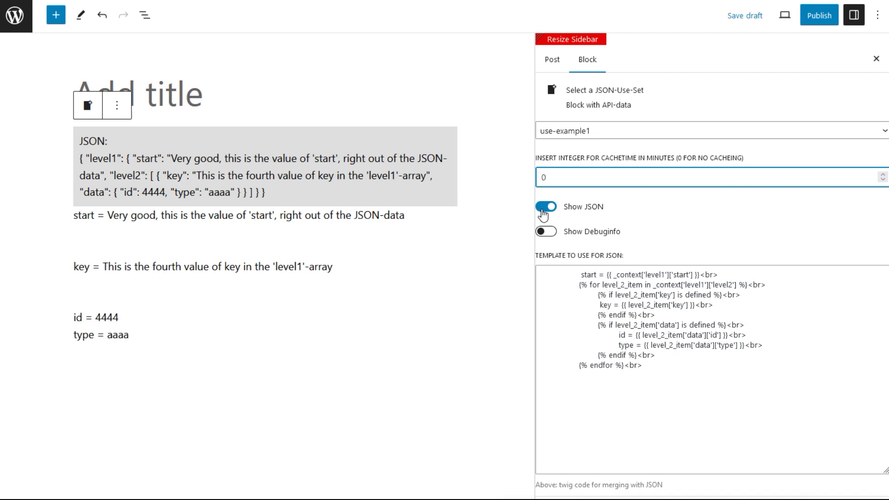
Step: Turn off Show JSON on the block, briefly switching Show Debuginfo on and back off
left_click(543, 209)
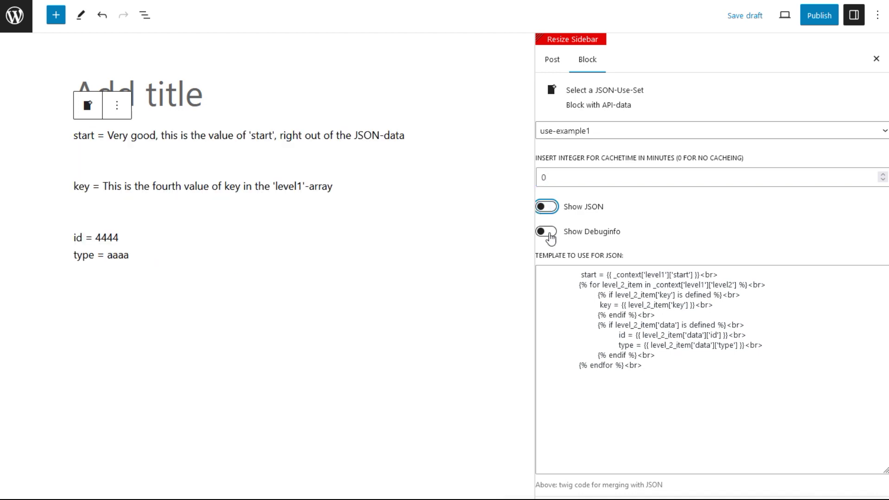
left_click(550, 234)
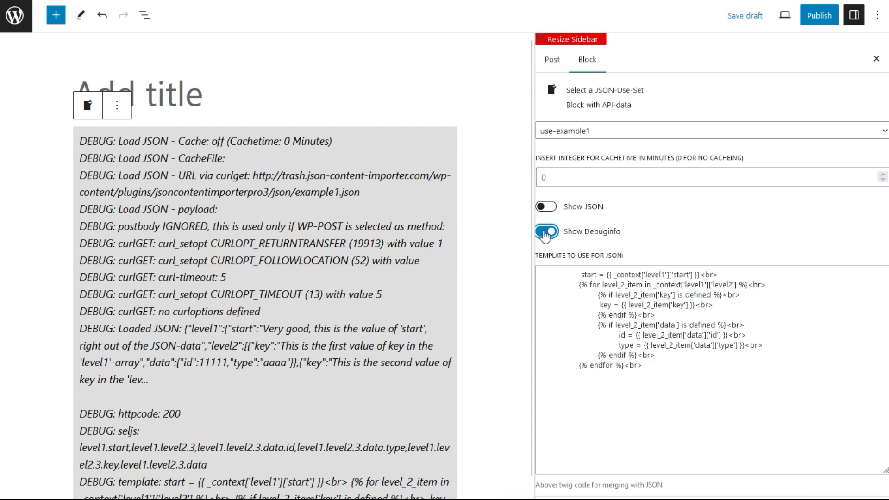
left_click(546, 233)
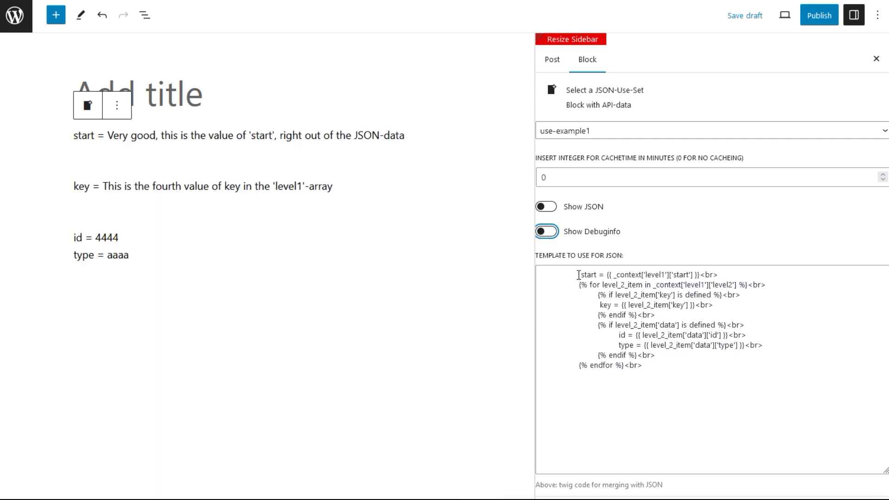
Step: Capitalize 'Start', add a {{fsdff}} first line to the template, and save the draft
left_click(579, 275)
type("S")
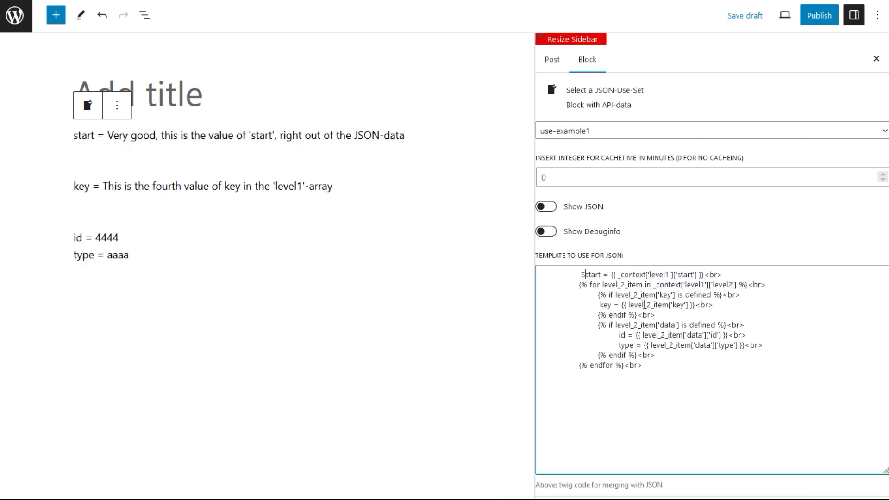
key("Delete")
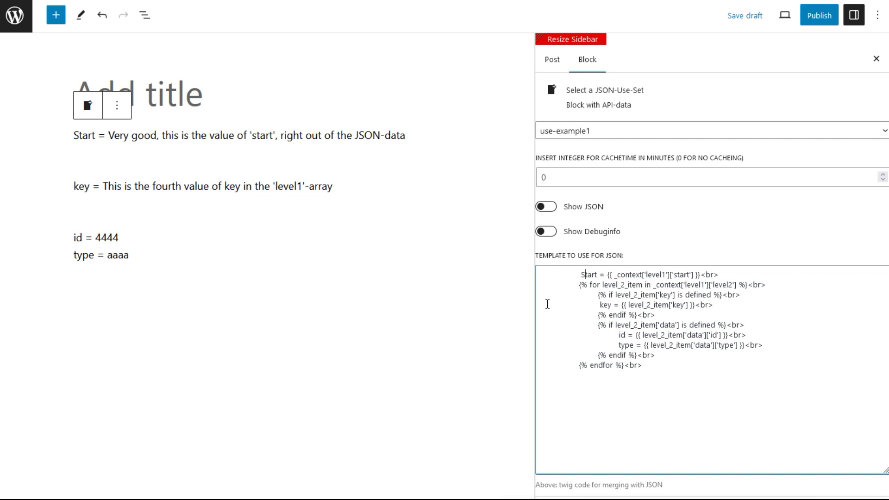
left_click(579, 277)
key("Return")
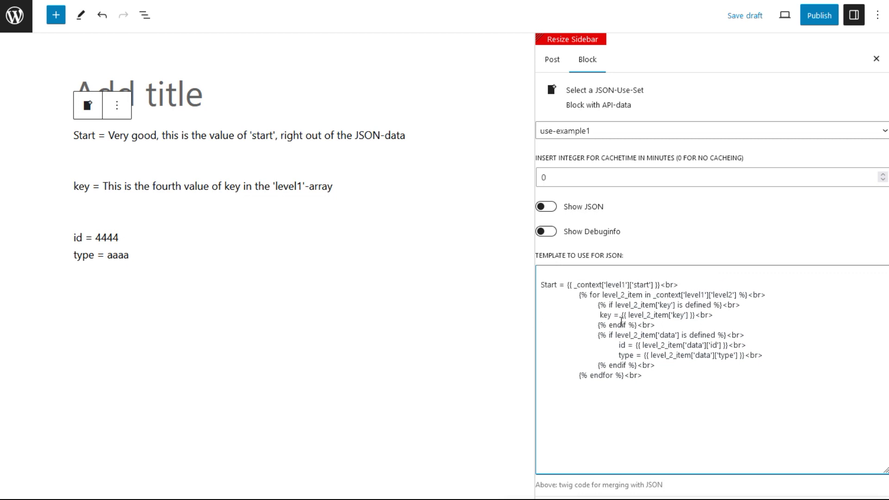
type("{{")
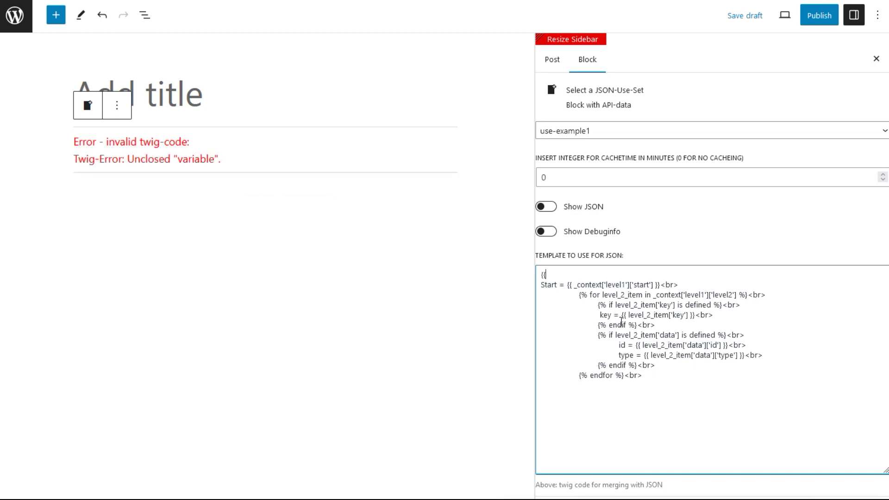
type("fsdff}}")
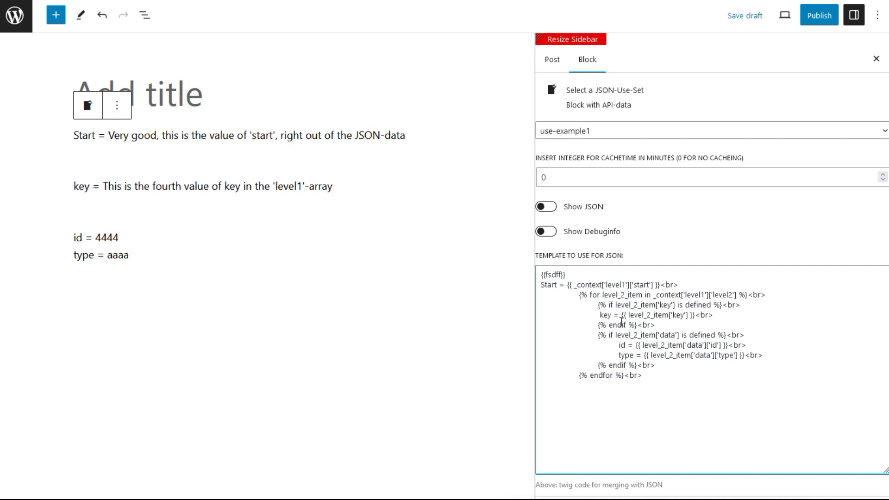
key("ctrl+s")
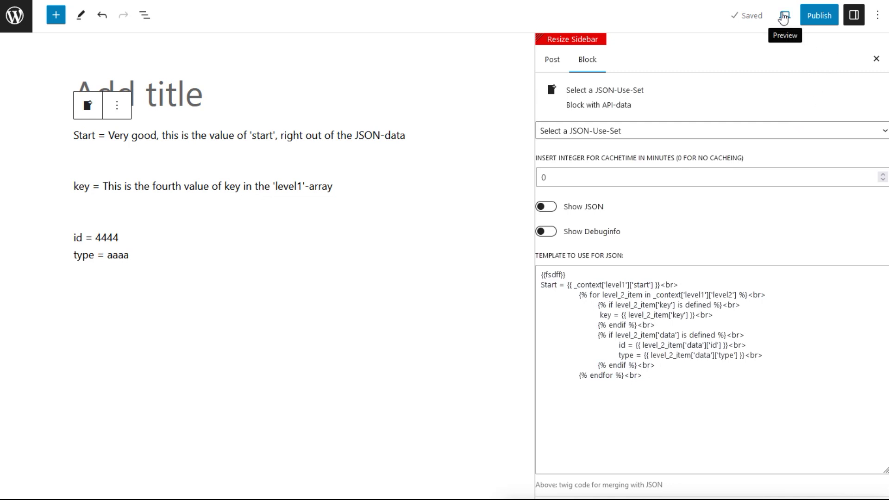
Step: Preview the post in a new browser tab
left_click(782, 17)
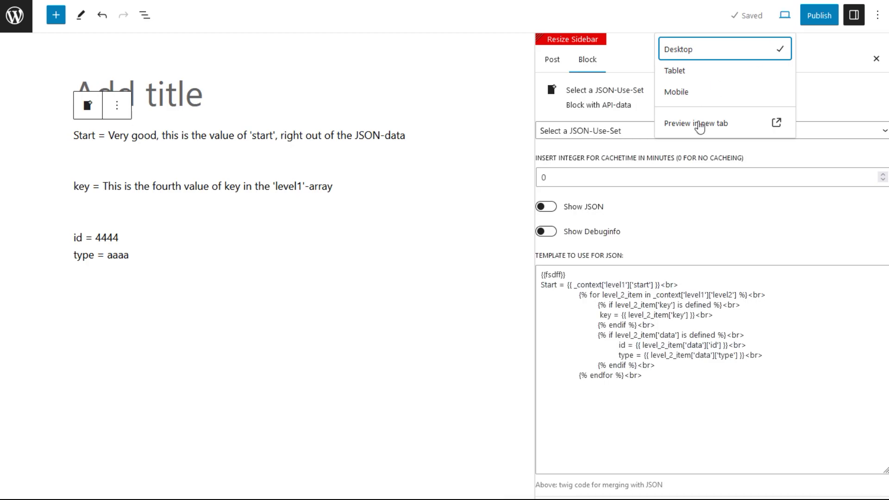
left_click(699, 126)
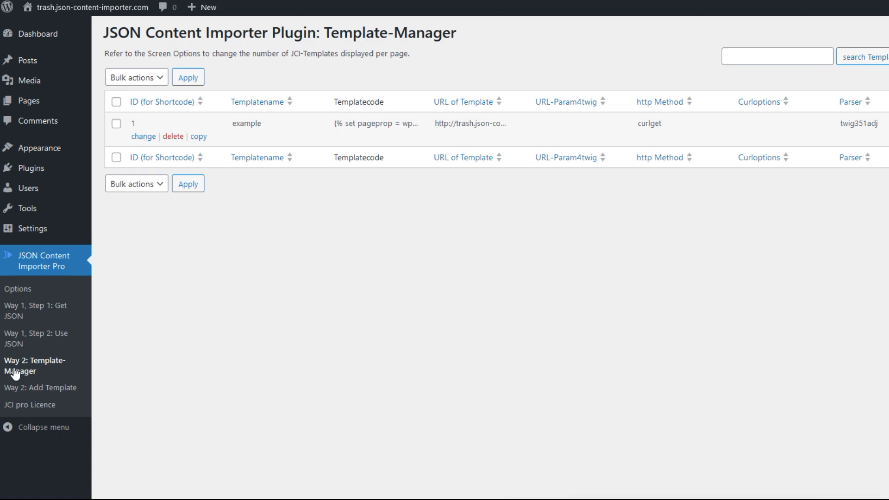
left_click(199, 137)
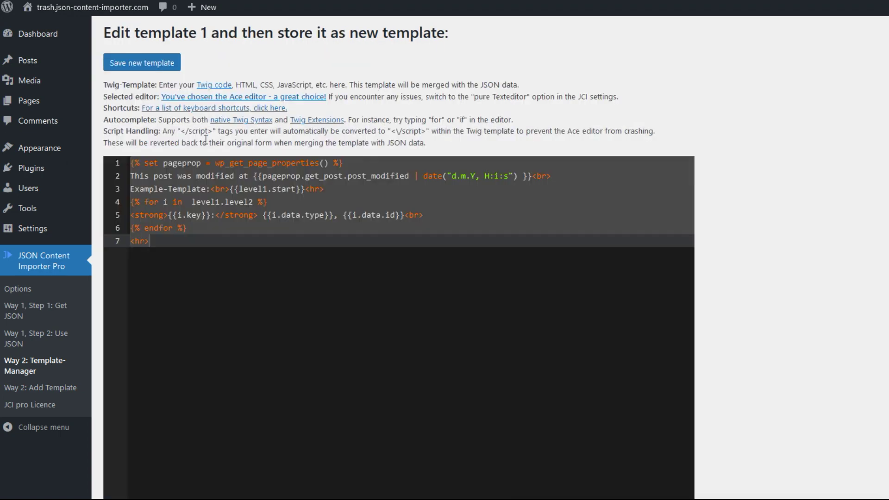
scroll(285, 338, "down", 8)
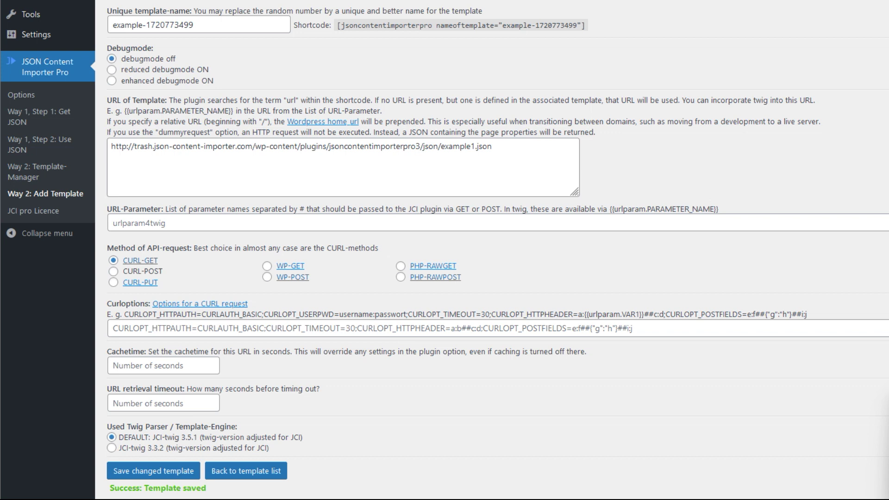
left_click(130, 226)
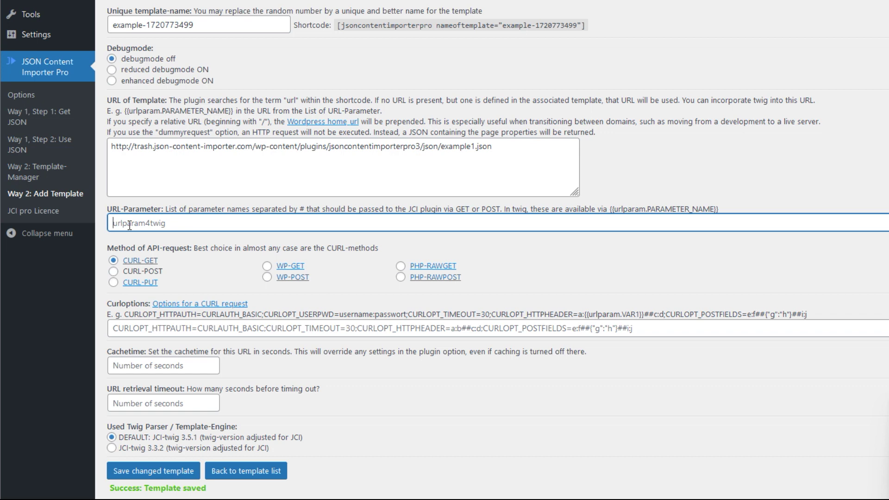
Step: Enter test1#test2 as the template's URL parameters
type("te")
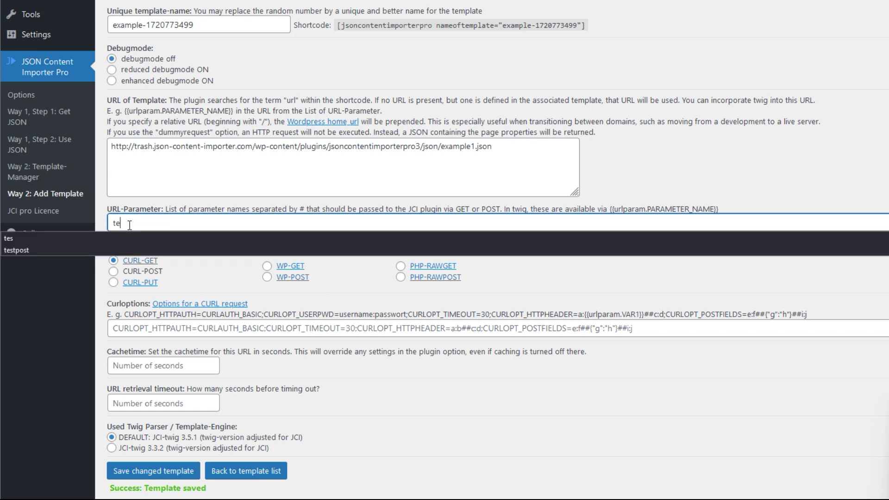
type("st1#tes")
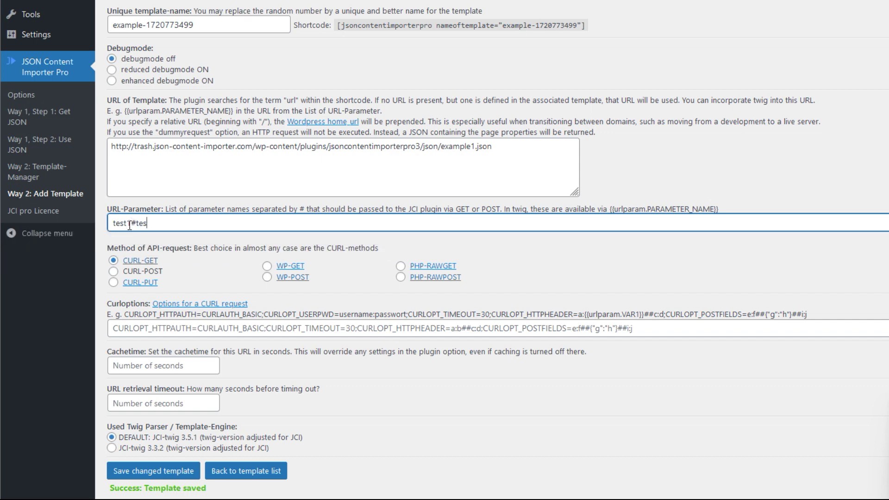
type("t2")
left_click(738, 330)
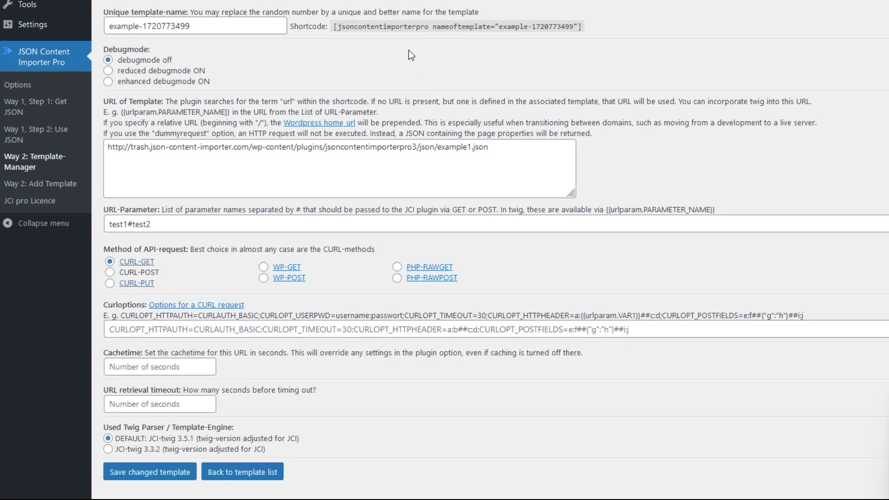
left_click_drag(599, 29, 330, 30)
key("ctrl+c")
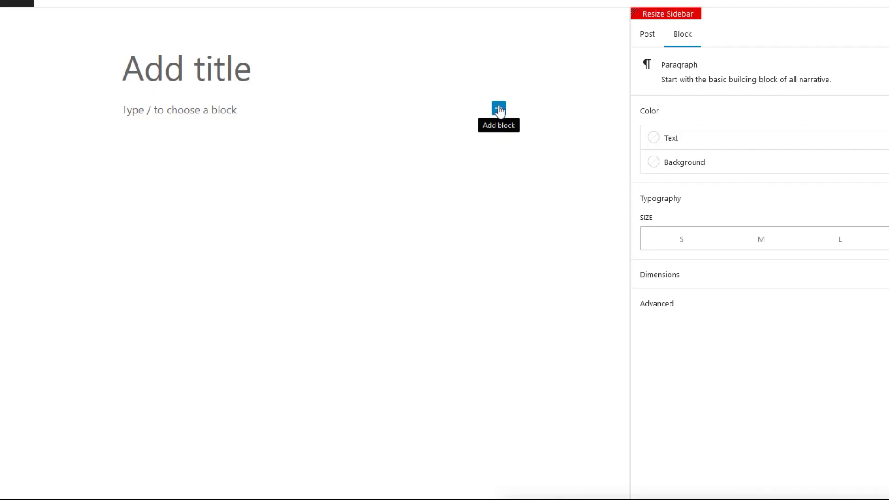
left_click(498, 109)
left_click(657, 194)
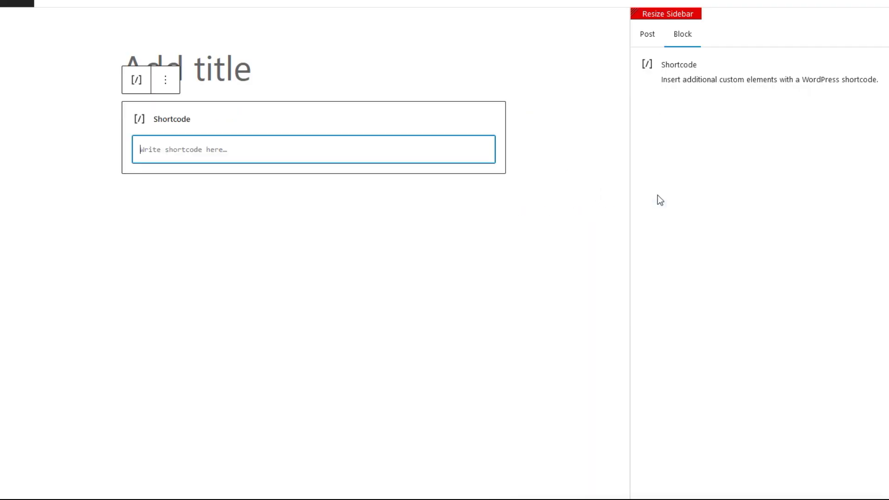
key("ctrl+v")
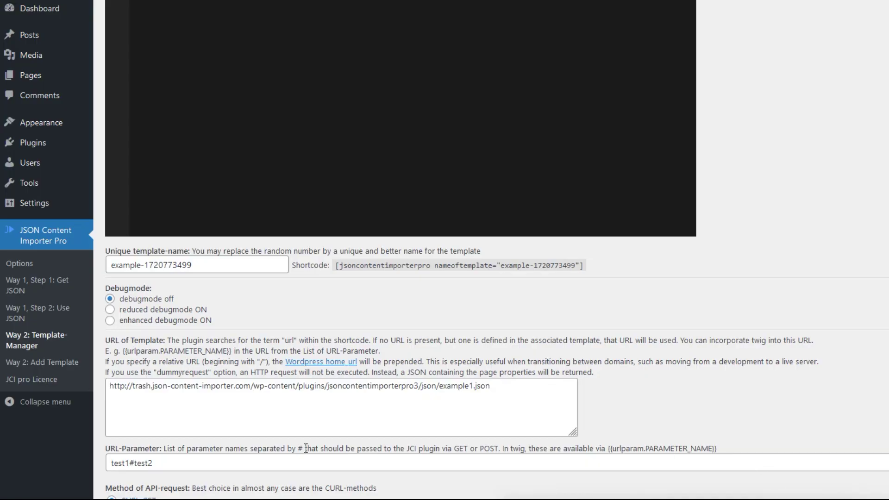
Step: Add a 'test1: {{urlparam.test1}}' line at the top of the template
double_click(121, 463)
key("ctrl+c")
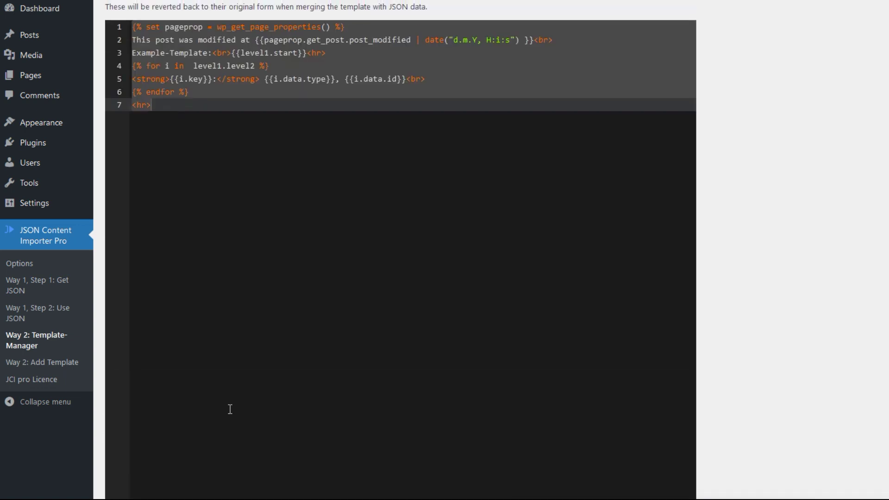
scroll(231, 398, "up", 10)
left_click(133, 137)
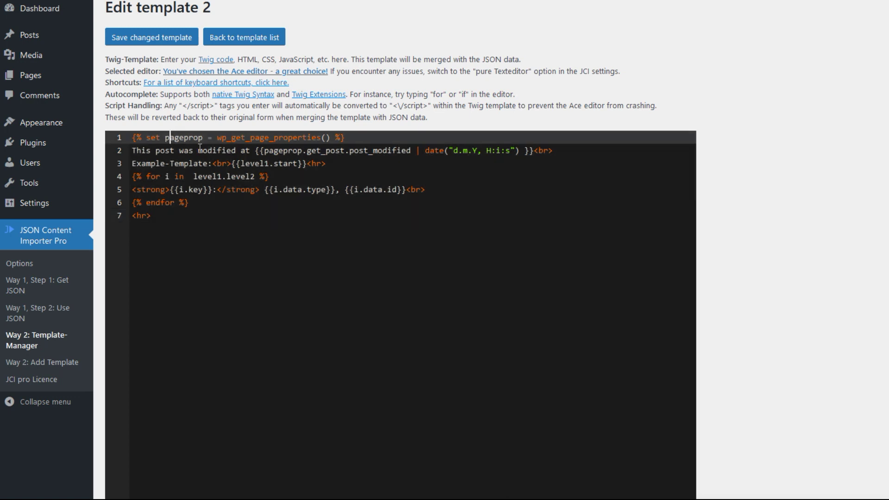
key("Return")
key("Return")
key("Up")
key("ctrl+v")
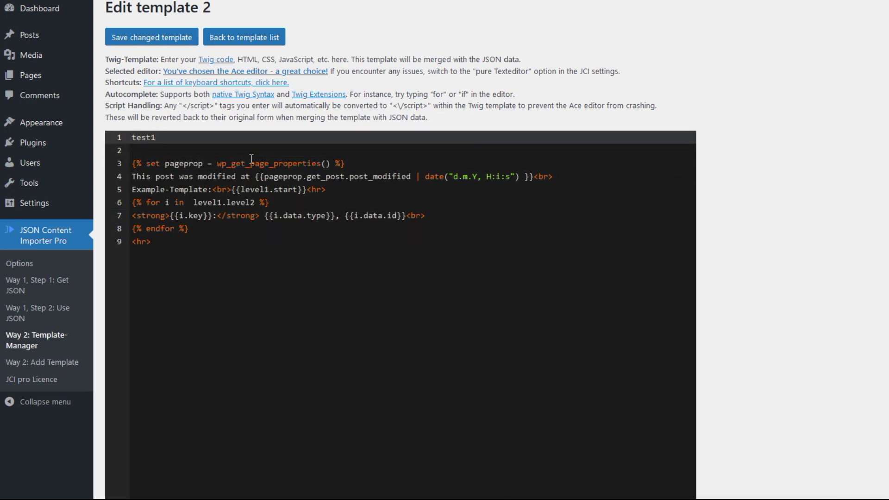
type(": {{urlp")
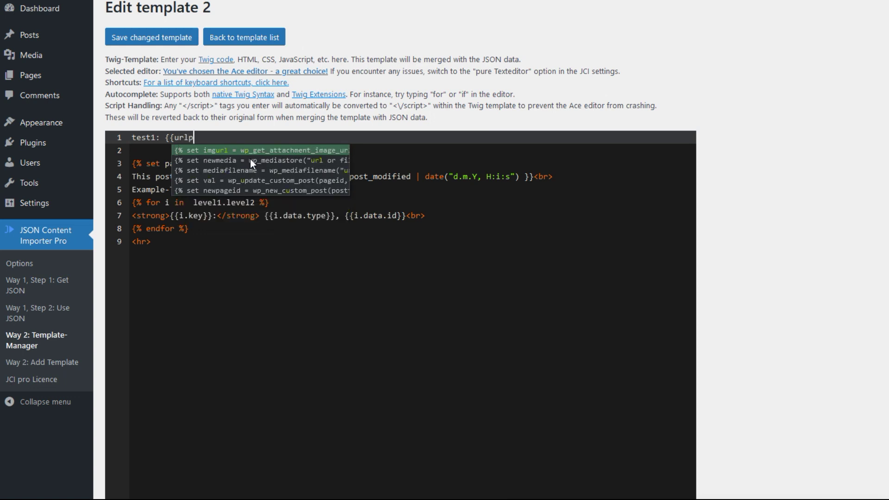
type("aram.test1")
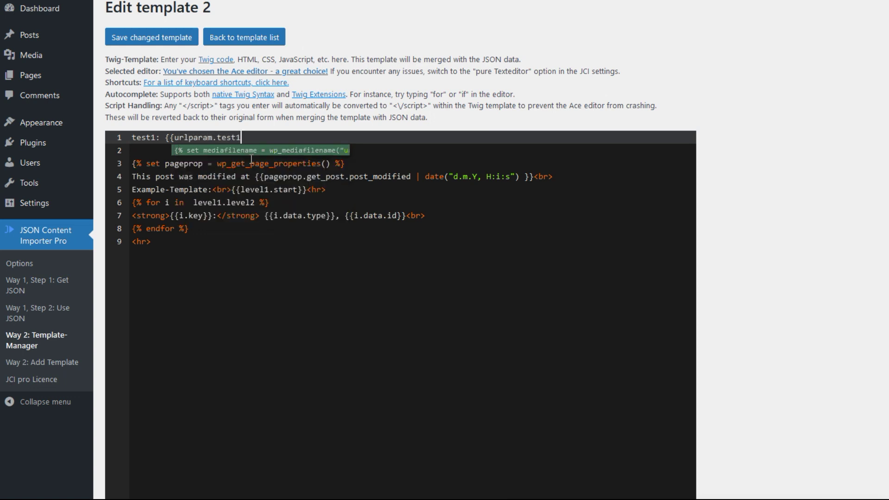
type("}}")
Step: Duplicate it as a second line reading 'test2: {{urlparam.test2 | e}}'
key("Home")
key("shift+End")
key("ctrl+c")
key("End")
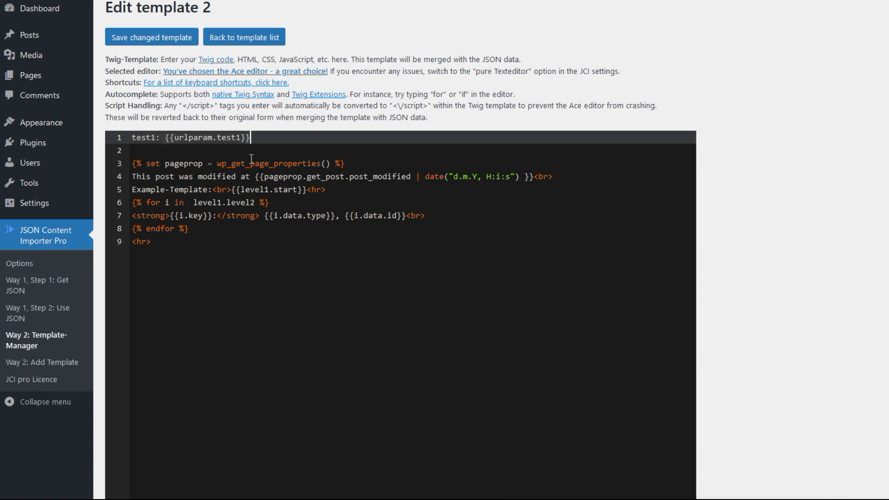
key("Return")
key("ctrl+v")
key("Home")
key("Right")
key("Right")
key("Right")
key("Right")
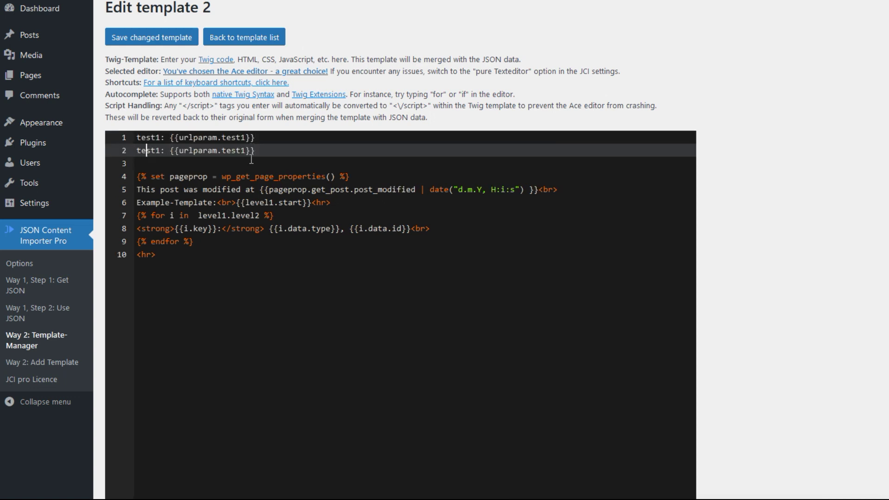
key("Delete")
type("2")
key("End")
key("Left")
key("Left")
key("BackSpace")
type("2")
type(" | e")
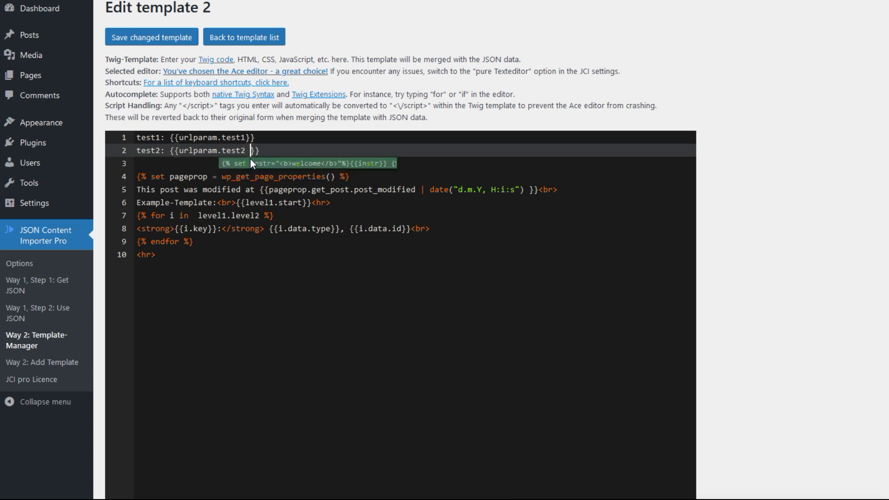
key("Up")
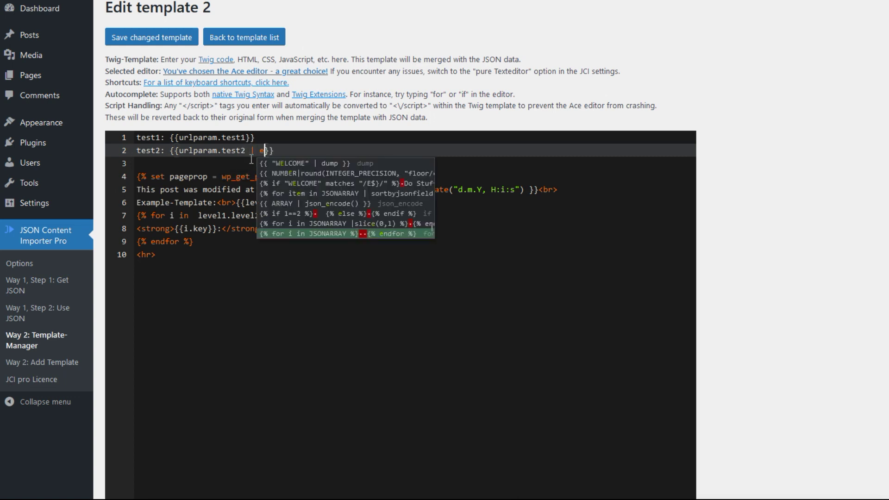
key("Escape")
Step: Escape the test1 output with '| e' and save the changed template
key("ctrl+Home")
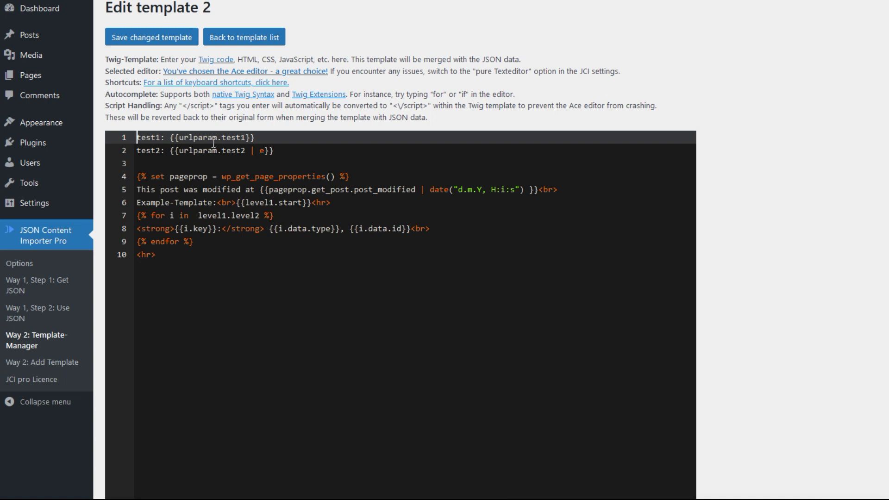
left_click(246, 137)
type("| e")
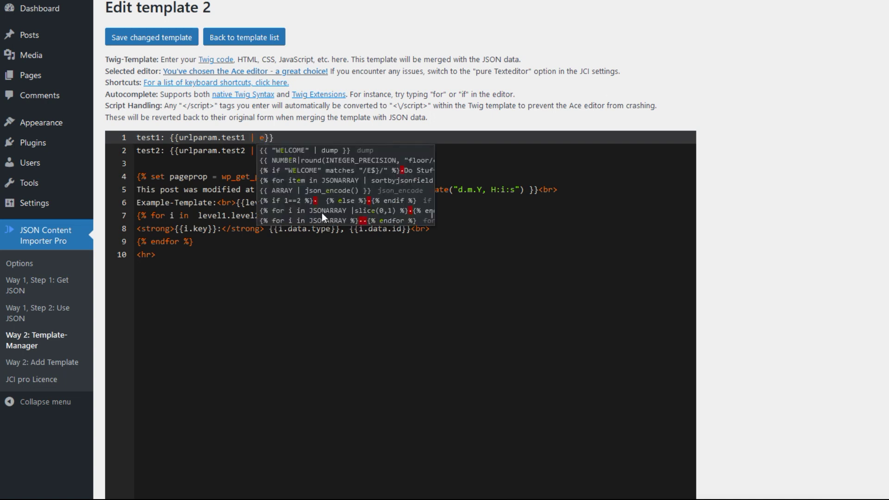
left_click(146, 39)
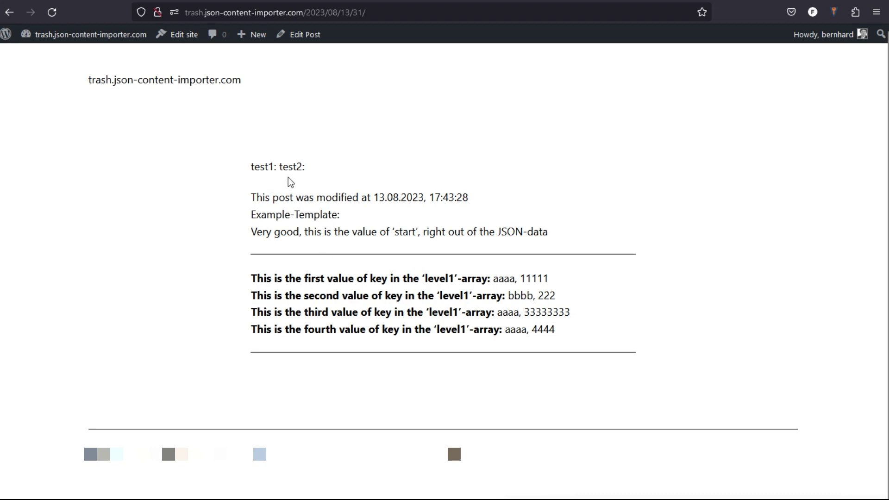
Step: Reload the post with ?test1=aaa&test2=bbbb appended to its URL, then return to the template editor
left_click(398, 16)
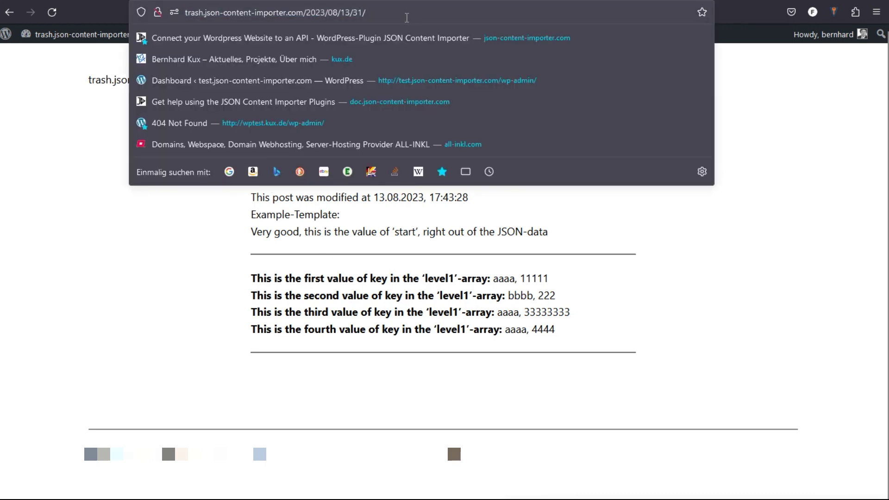
type("?test")
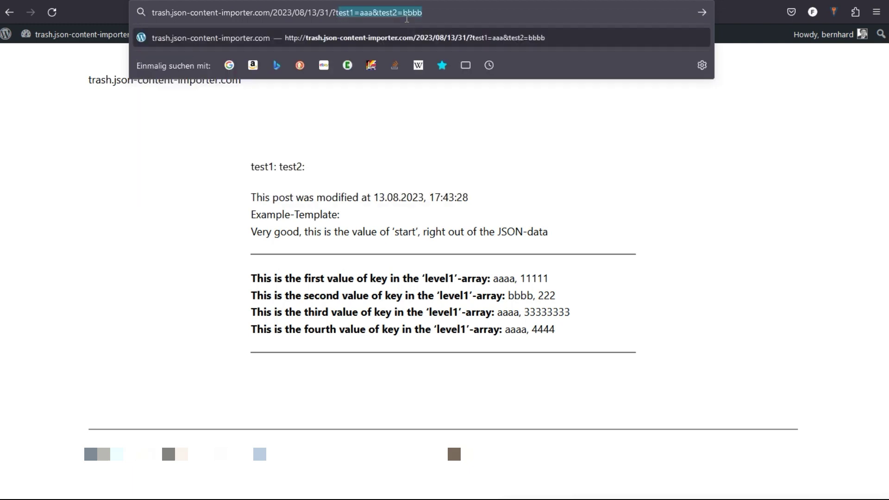
type("1=aaa")
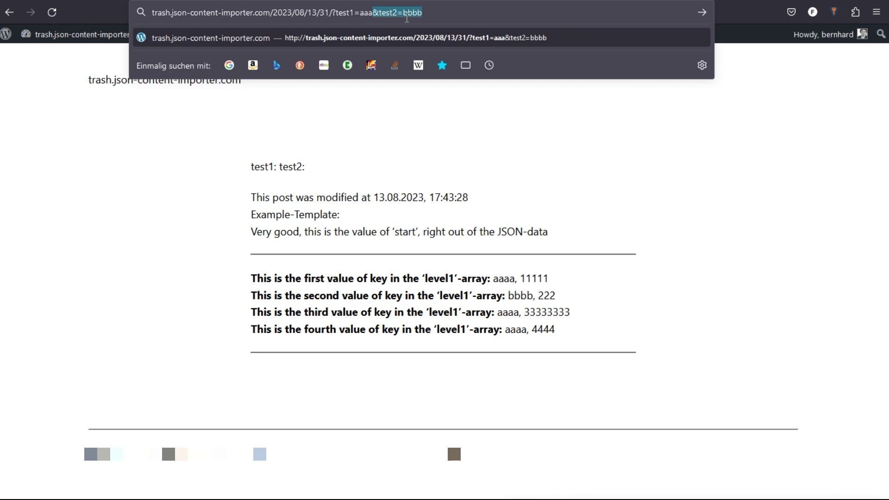
key("Return")
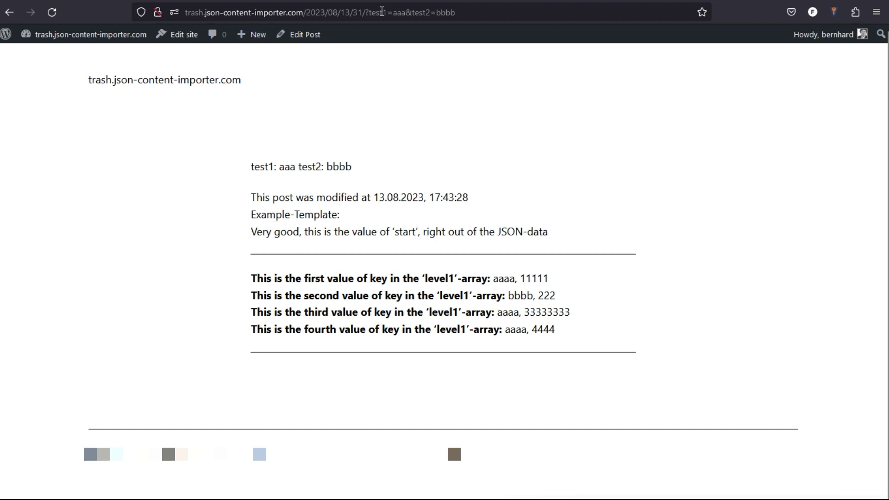
key("ctrl+Tab")
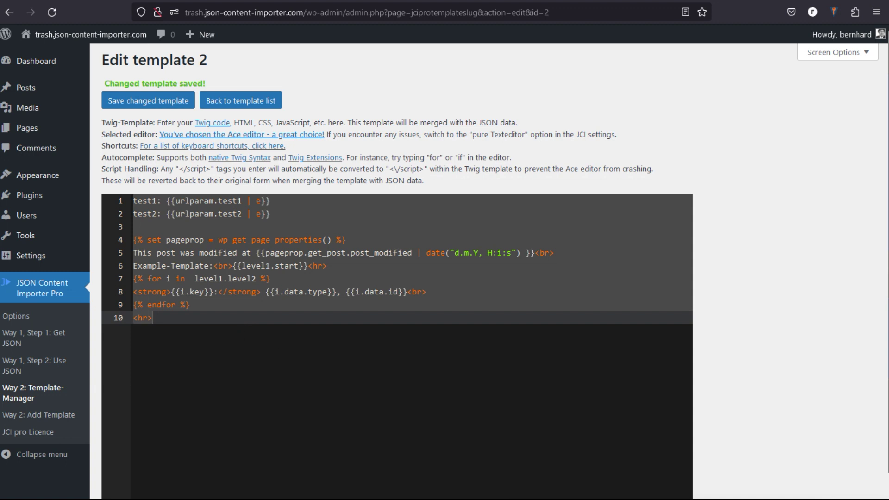
key("ctrl+Tab")
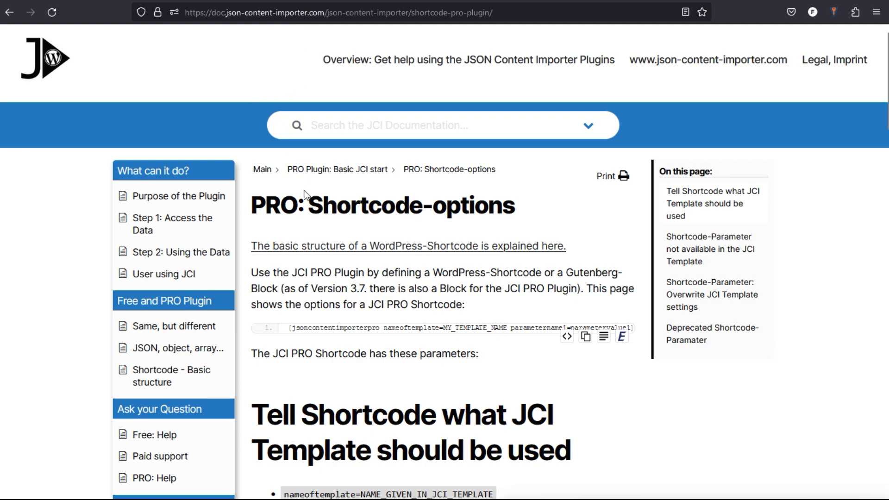
Step: Scroll through the PRO: Shortcode-options documentation page
scroll(306, 199, "down", 3)
scroll(339, 309, "down", 12)
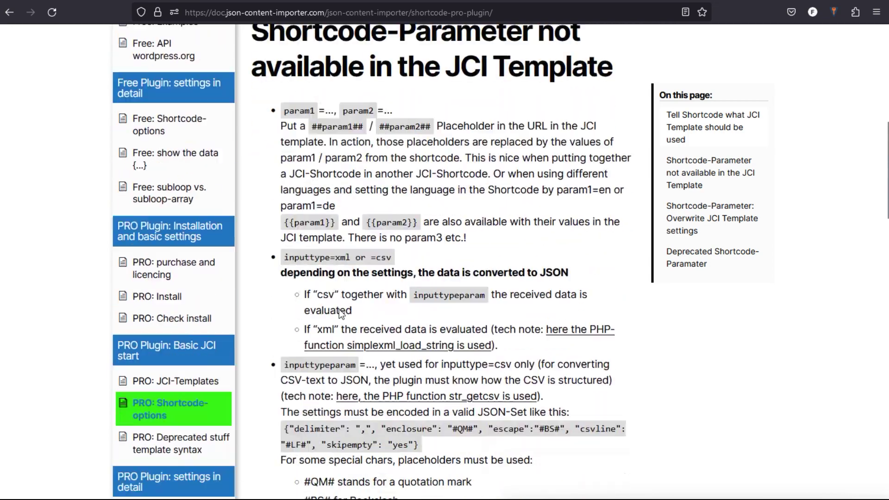
scroll(340, 309, "down", 15)
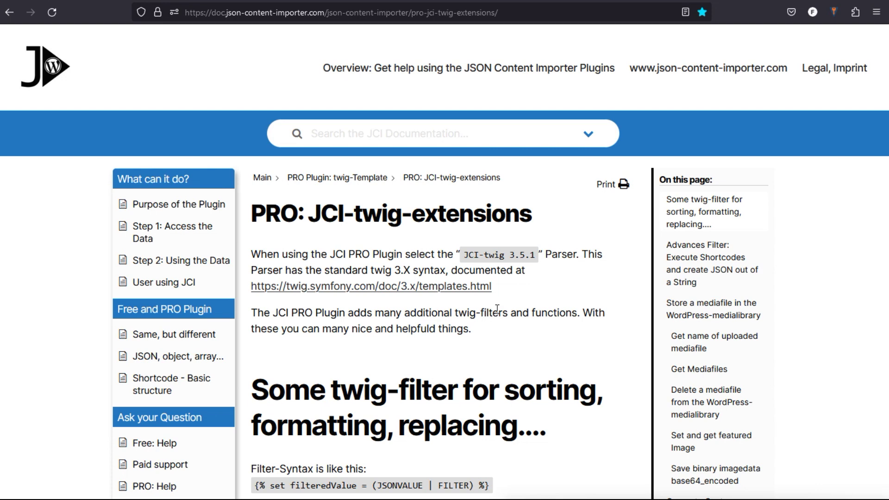
Step: Scroll the JCI-twig-extensions filter list down to doshortcode and Store a mediafile, then back up slightly
scroll(493, 331, "down", 4)
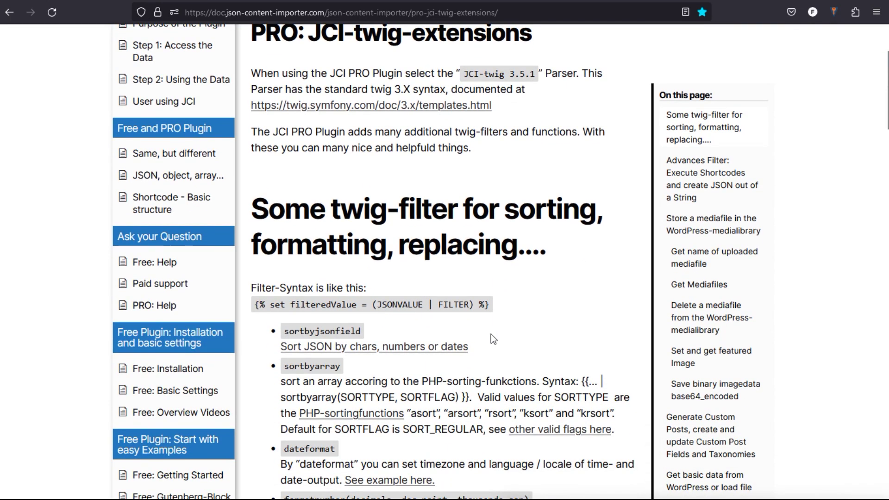
scroll(485, 342, "down", 13)
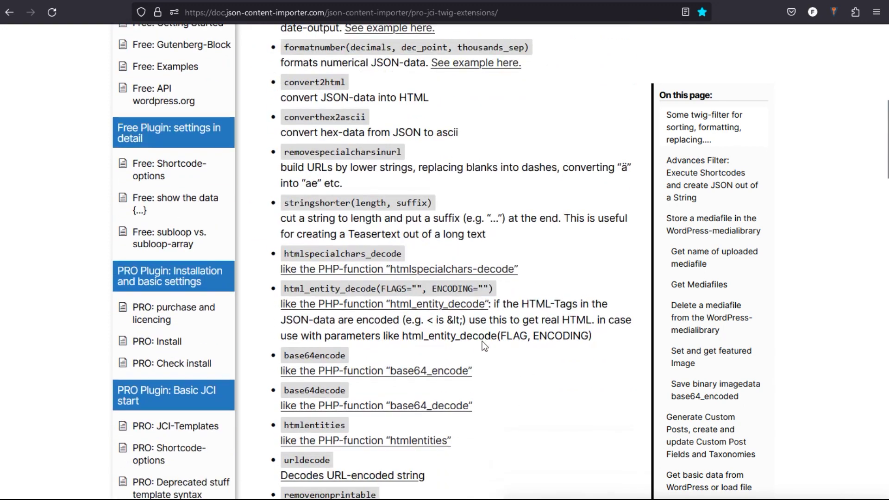
scroll(482, 343, "down", 4)
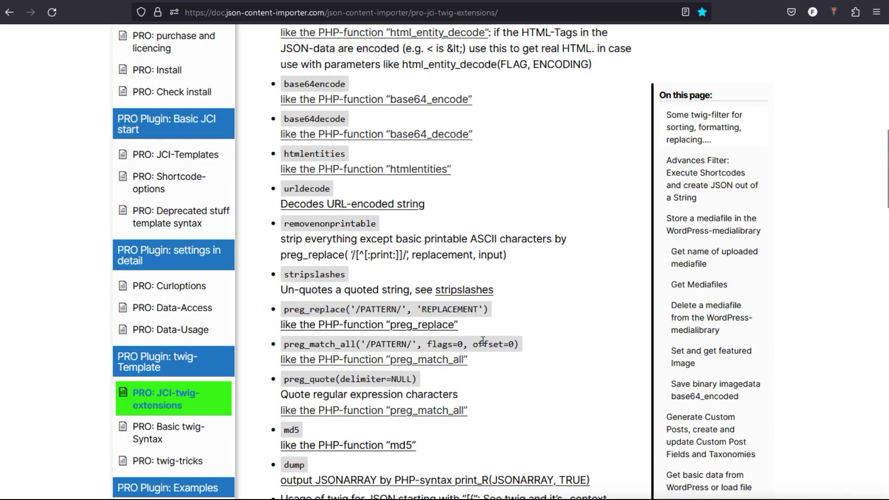
scroll(483, 345, "down", 4)
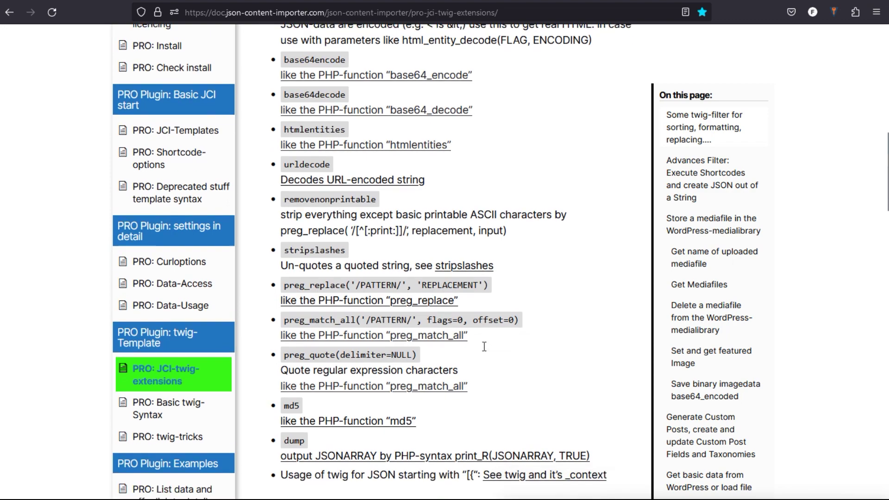
scroll(483, 348, "down", 4)
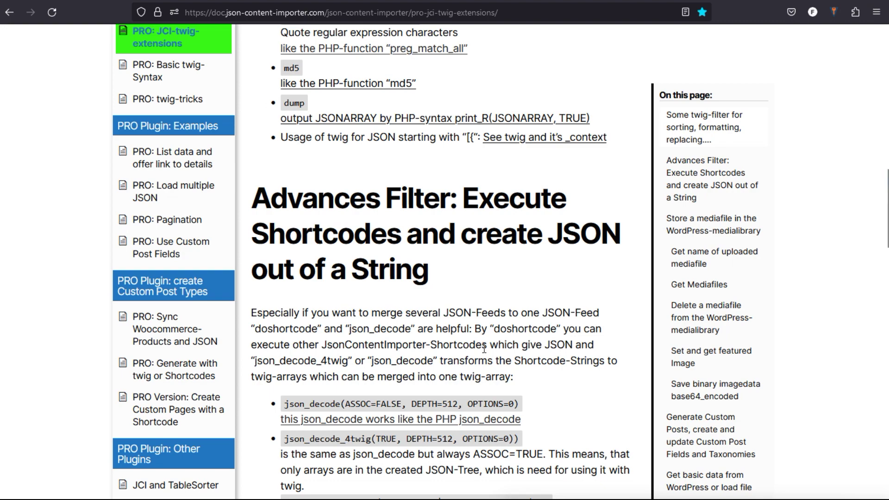
scroll(484, 348, "down", 6)
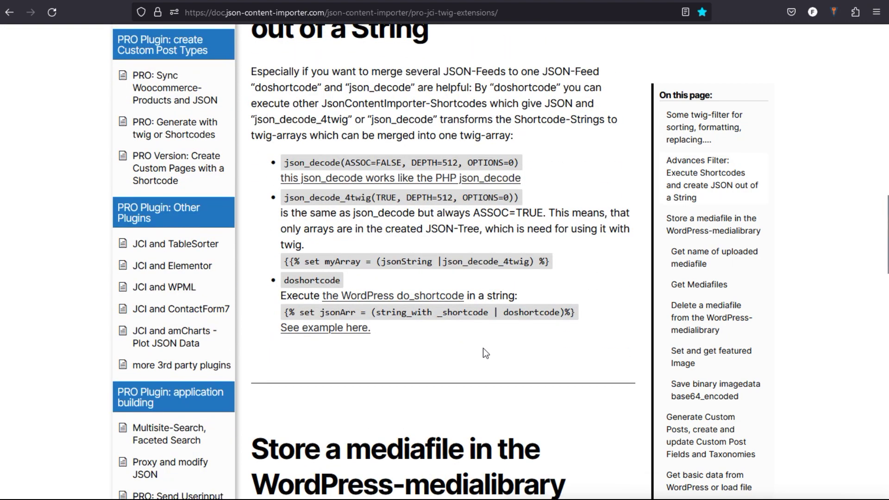
scroll(483, 347, "down", 4)
scroll(484, 348, "down", 3)
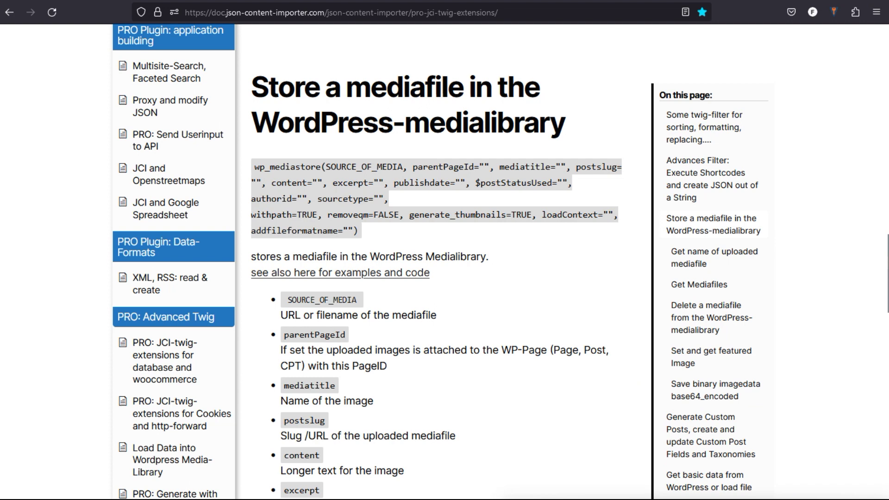
scroll(444, 260, "up", 5)
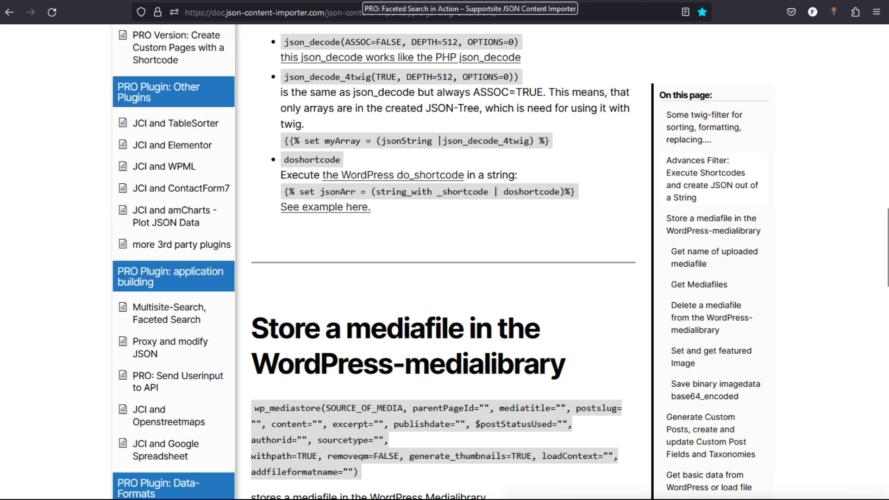
Step: Toggle the demo's price sort to high-to-low and back, then filter to Arguineguin and Caleta De Fuste
key("alt+Left")
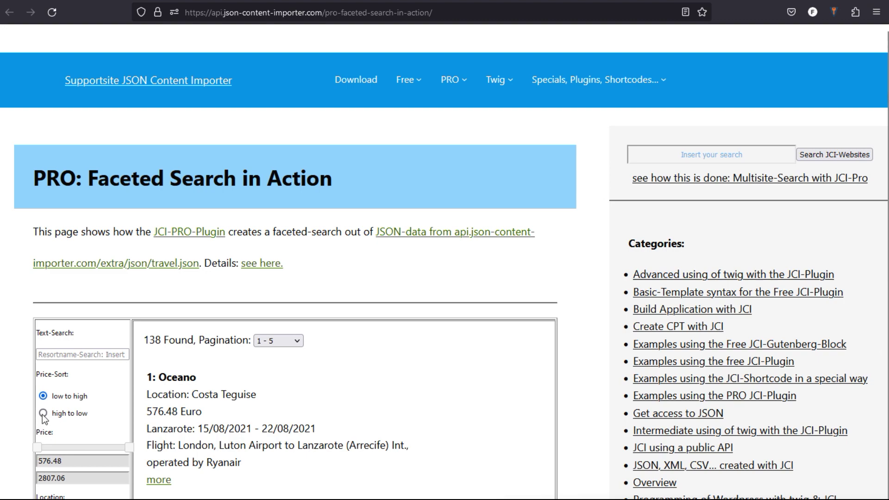
scroll(227, 421, "down", 5)
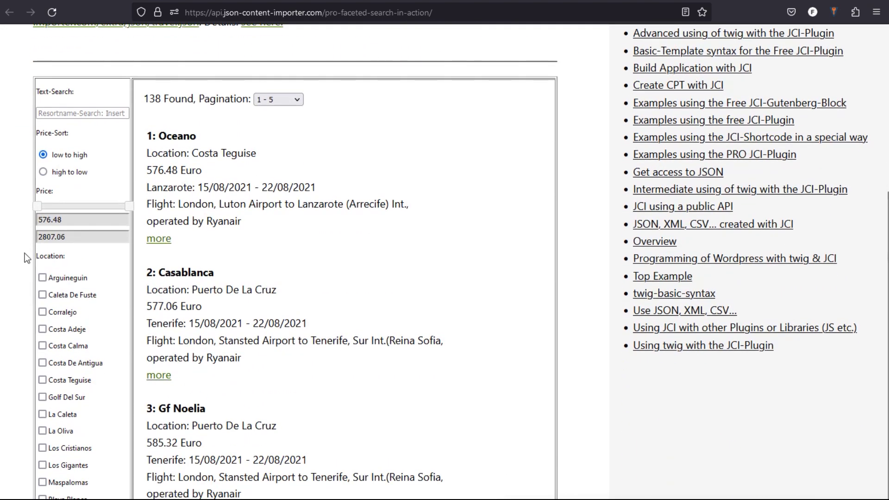
left_click(43, 171)
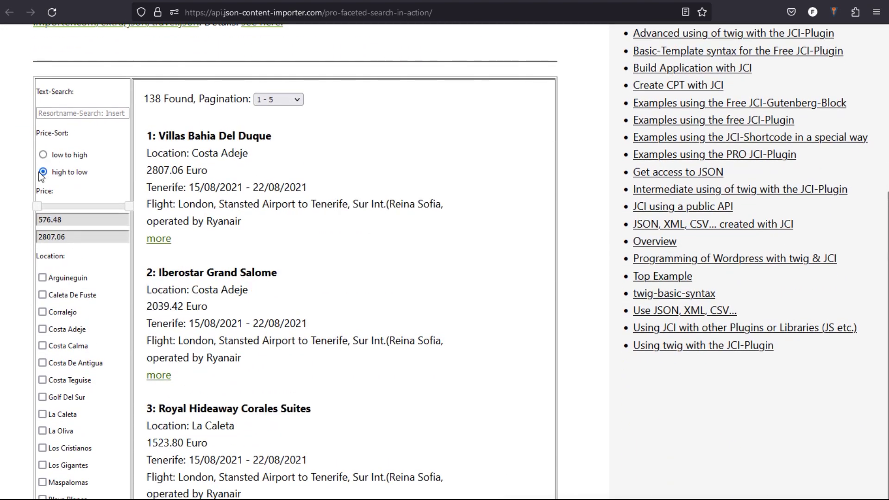
left_click(43, 154)
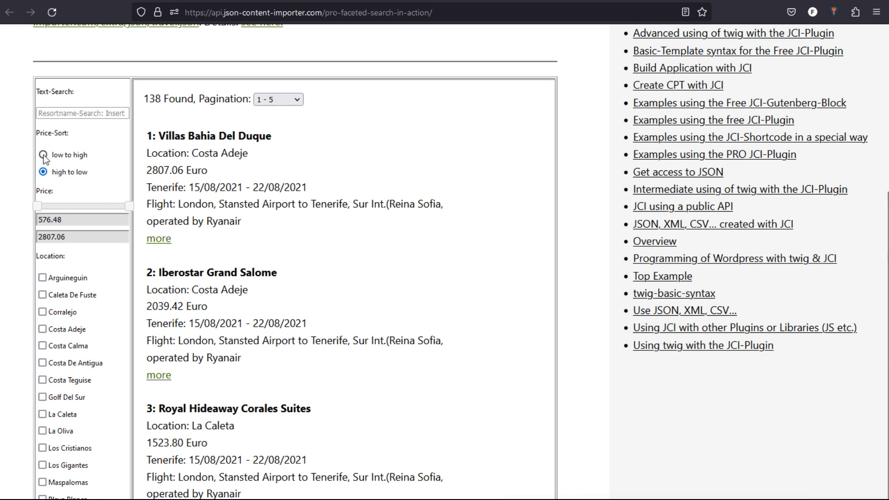
left_click(42, 278)
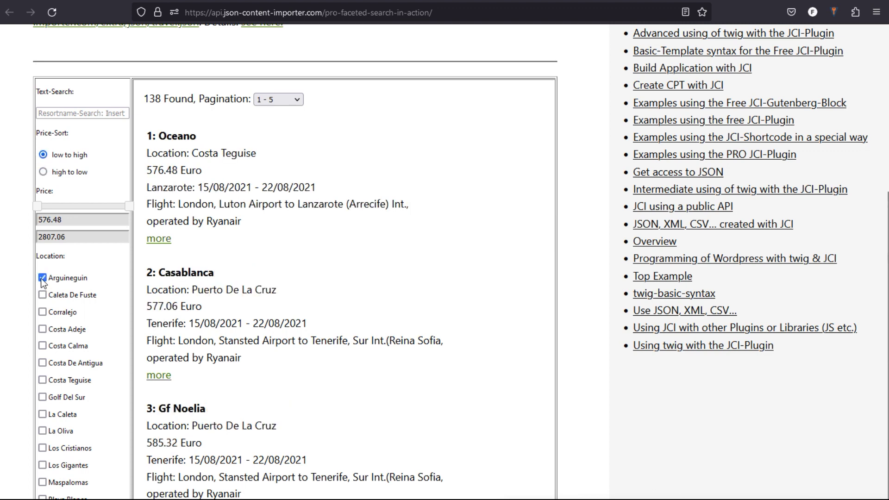
left_click(42, 295)
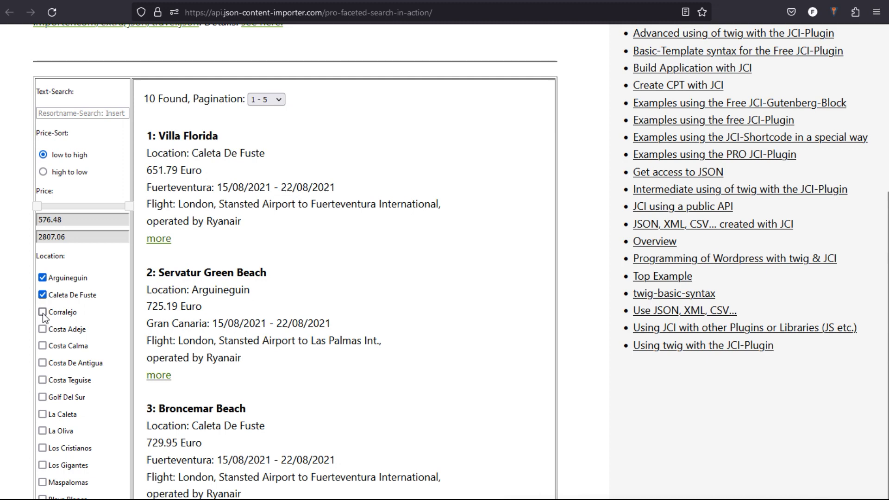